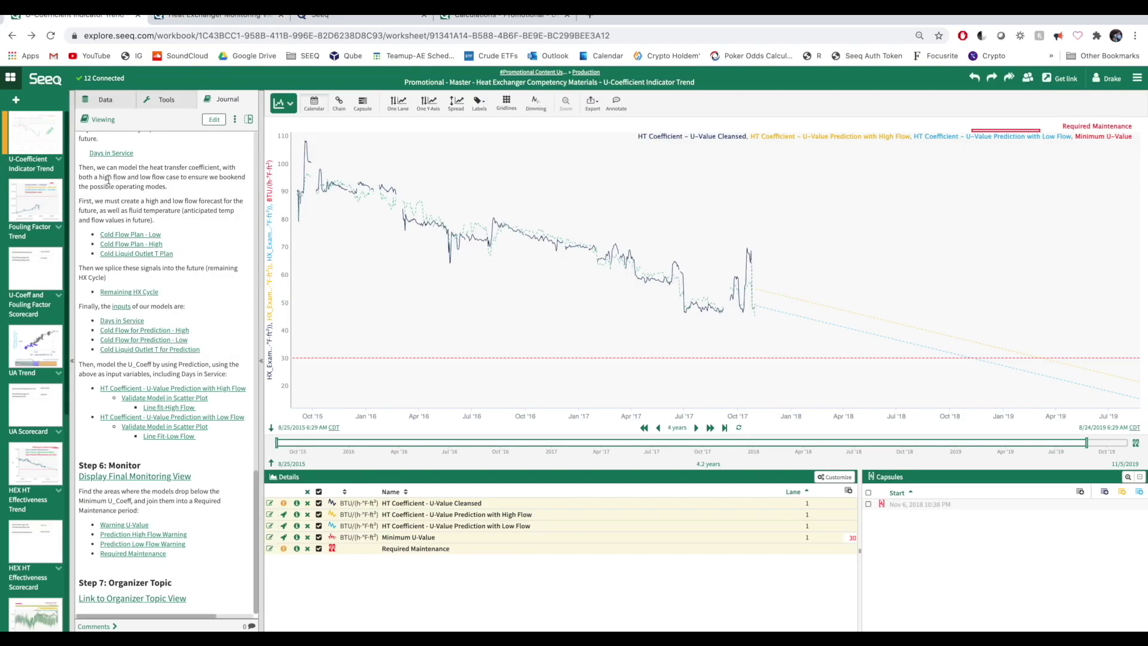
Scroll the Journal back to the top of the finished U-Coefficient Indicator Trend worksheet.
{"action": "scroll", "coordinate": [172, 163], "scroll_direction": "up", "scroll_amount": 10}
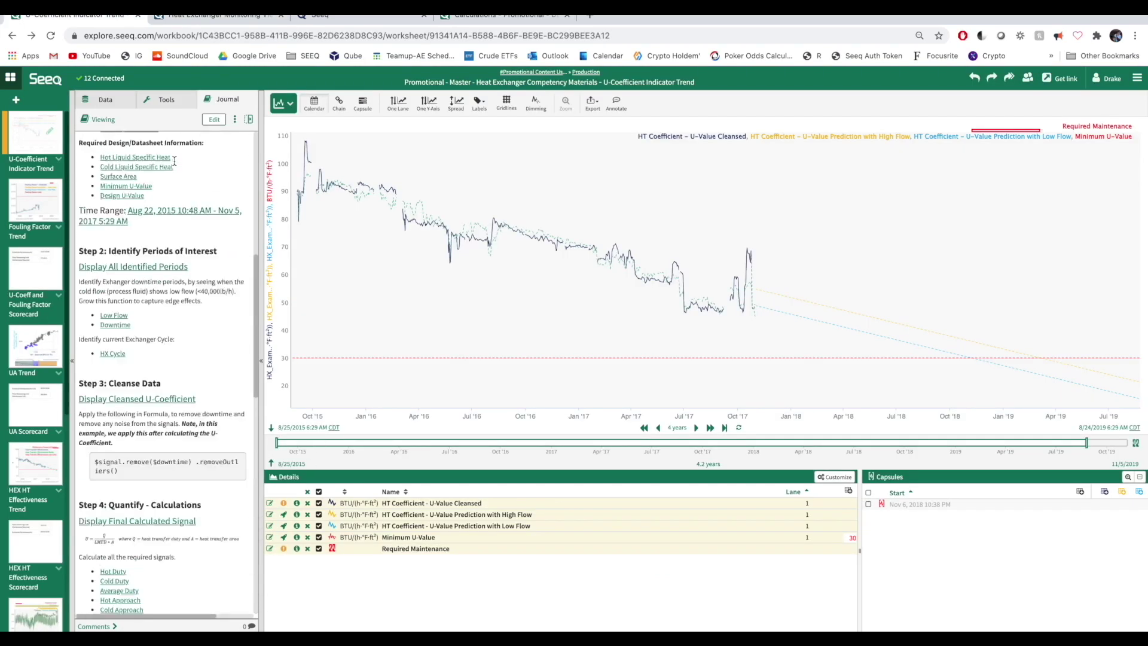
{"action": "scroll", "coordinate": [174, 162], "scroll_direction": "up", "scroll_amount": 8}
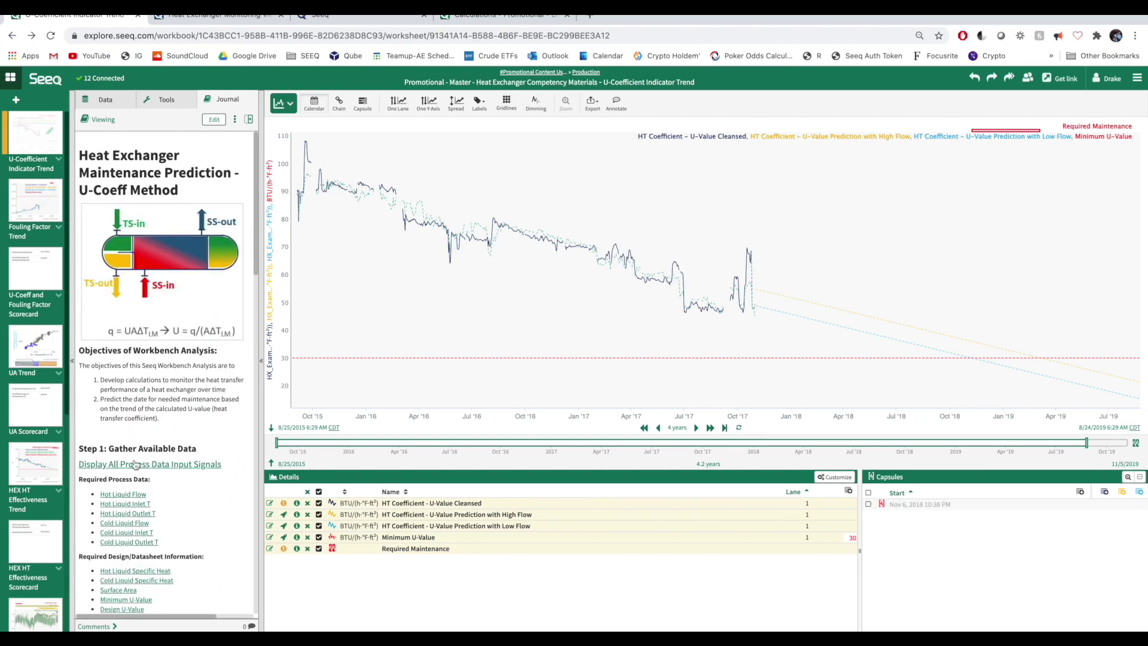
Display the six process input signals and the identified HX Cycle, Downtime and Low Flow periods.
{"action": "left_click", "coordinate": [135, 465]}
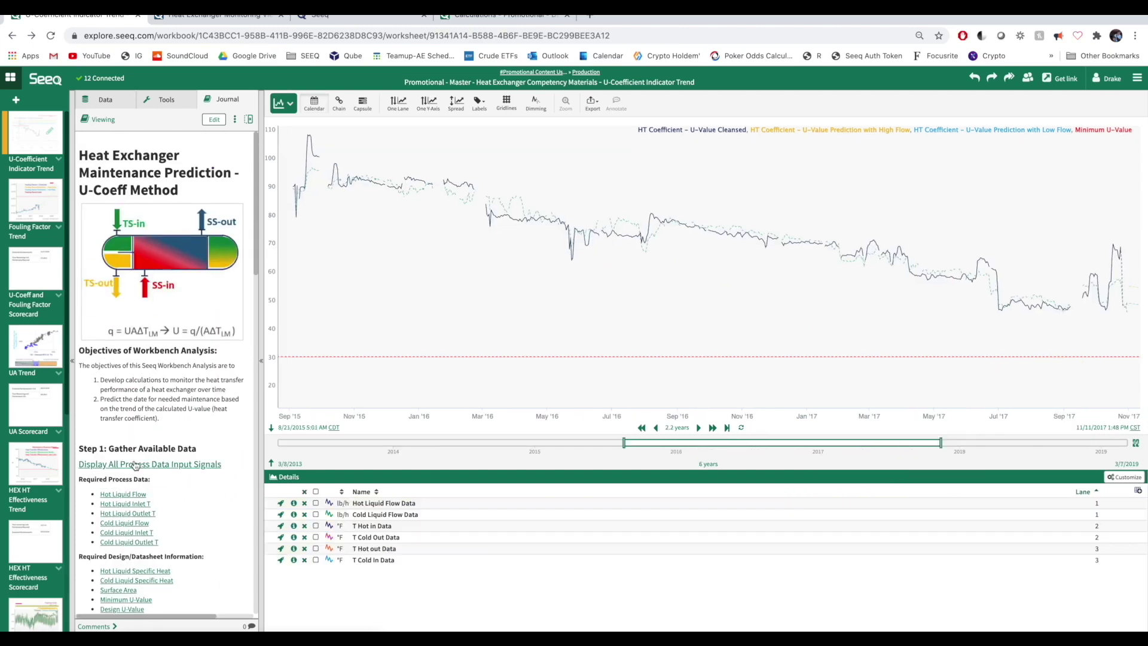
{"action": "scroll", "coordinate": [138, 470], "scroll_direction": "down", "scroll_amount": 2}
{"action": "scroll", "coordinate": [141, 475], "scroll_direction": "down", "scroll_amount": 1}
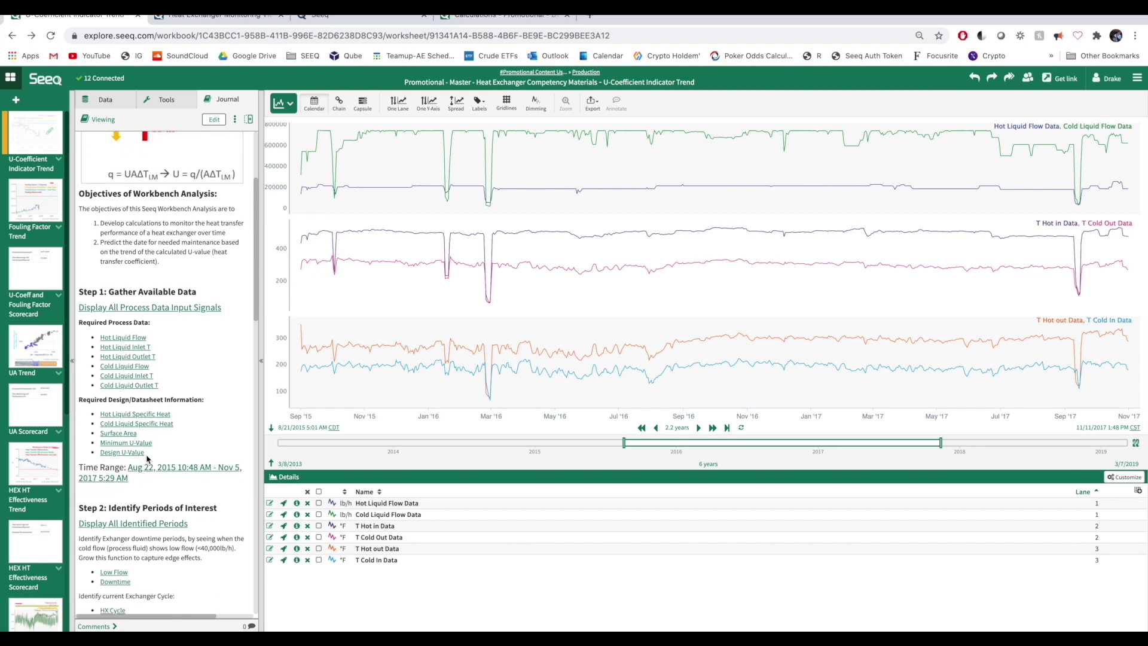
{"action": "scroll", "coordinate": [148, 459], "scroll_direction": "down", "scroll_amount": 1}
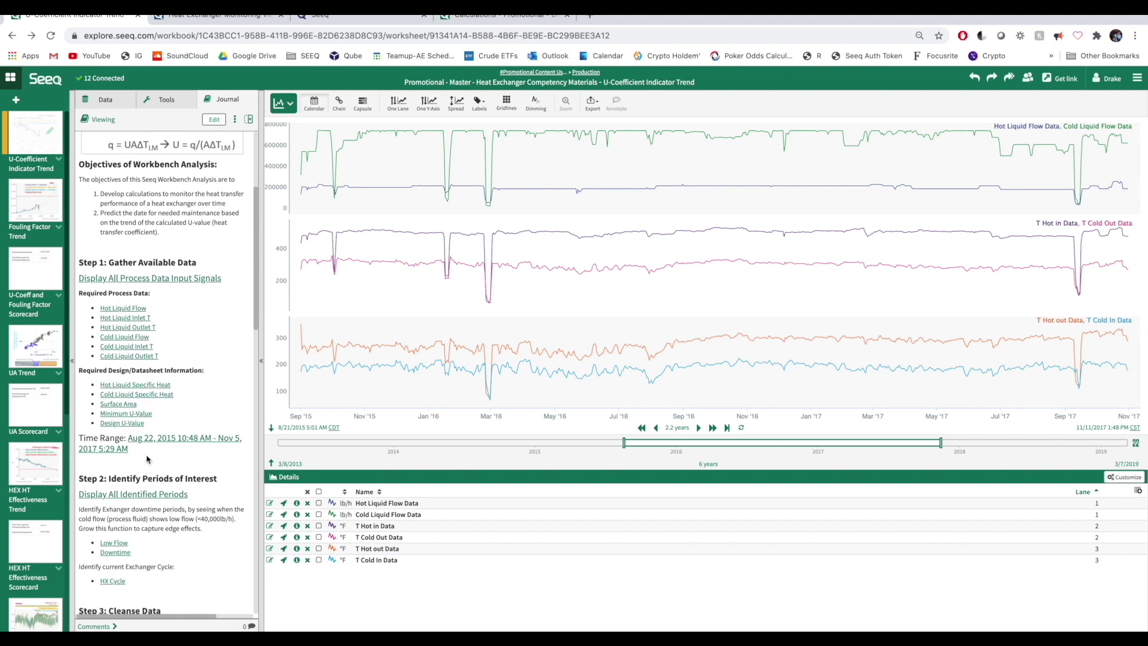
{"action": "left_click", "coordinate": [128, 496]}
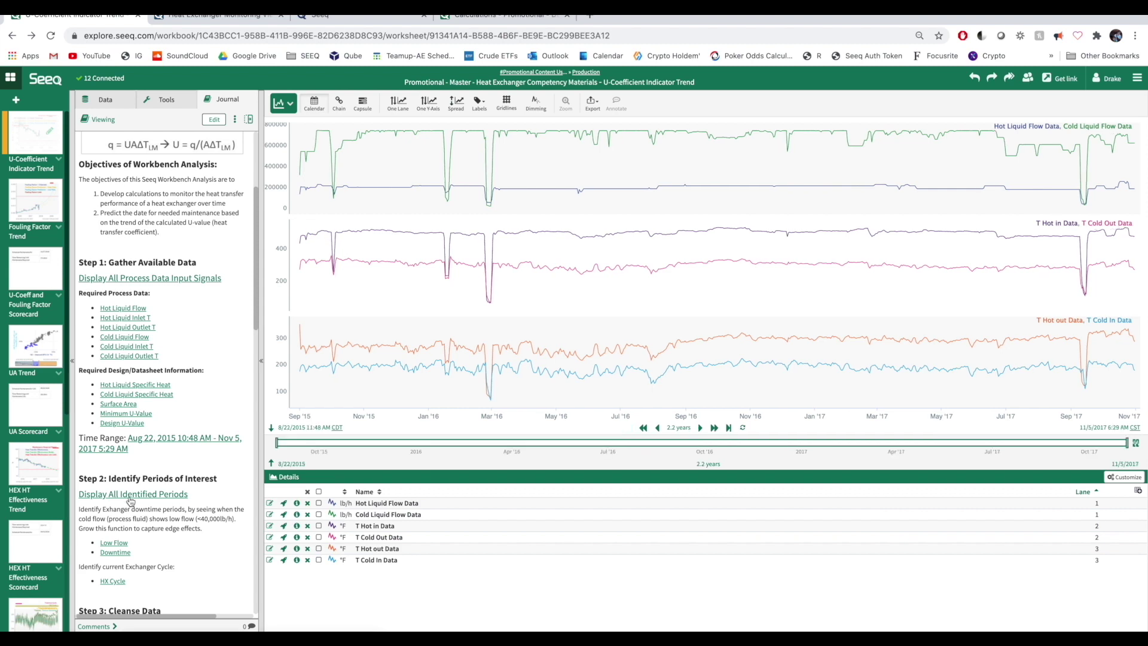
{"action": "scroll", "coordinate": [170, 554], "scroll_direction": "down", "scroll_amount": 5}
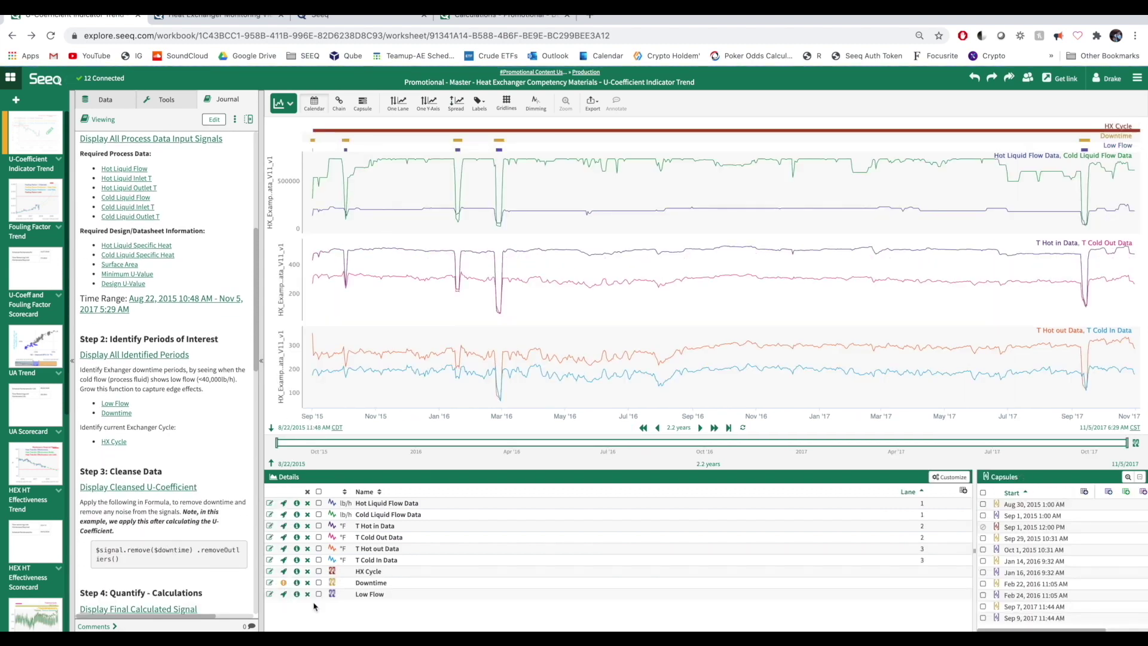
Review the Low Flow search, rerun the Downtime formula, and inspect the HX Cycle condition.
{"action": "left_click", "coordinate": [270, 594]}
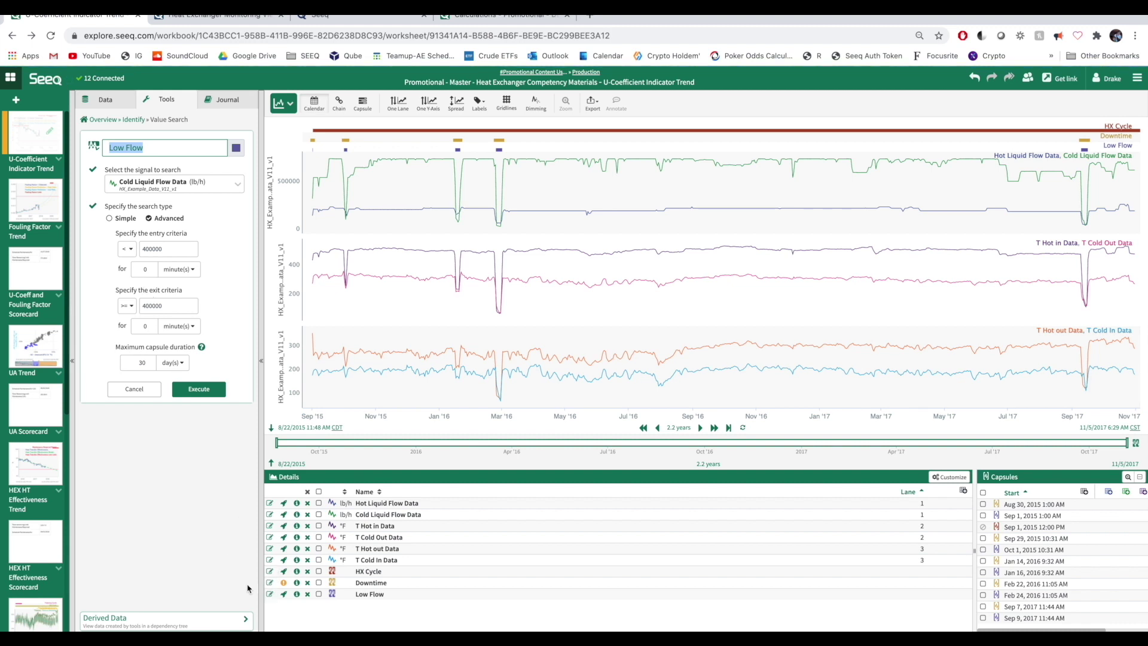
{"action": "left_click", "coordinate": [197, 390]}
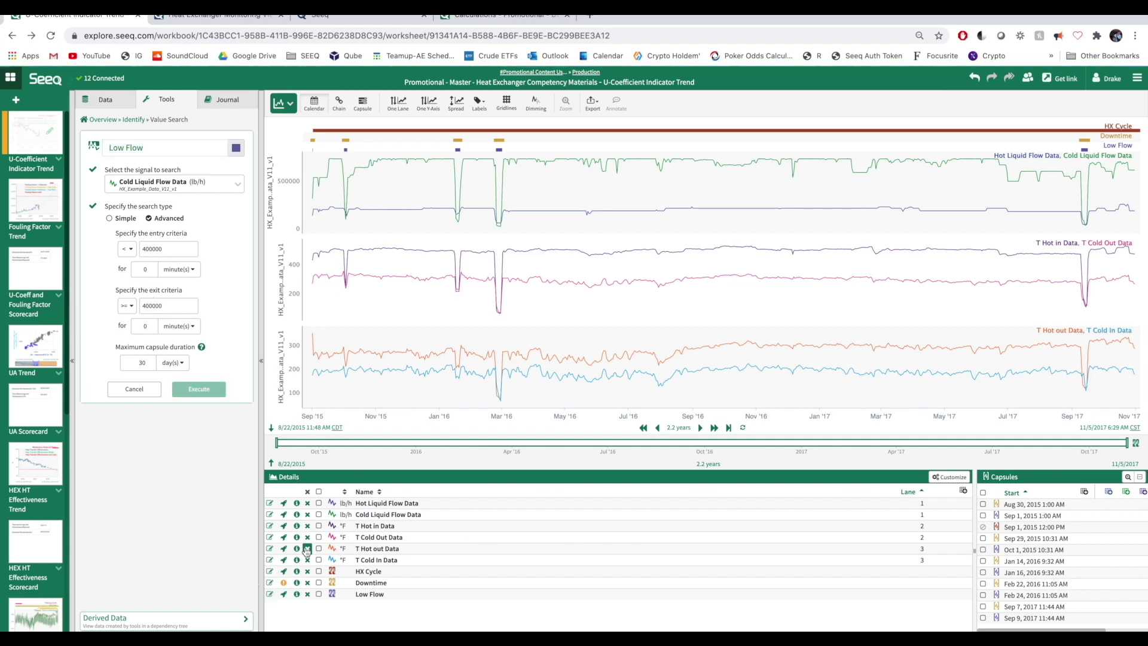
{"action": "left_click", "coordinate": [269, 582]}
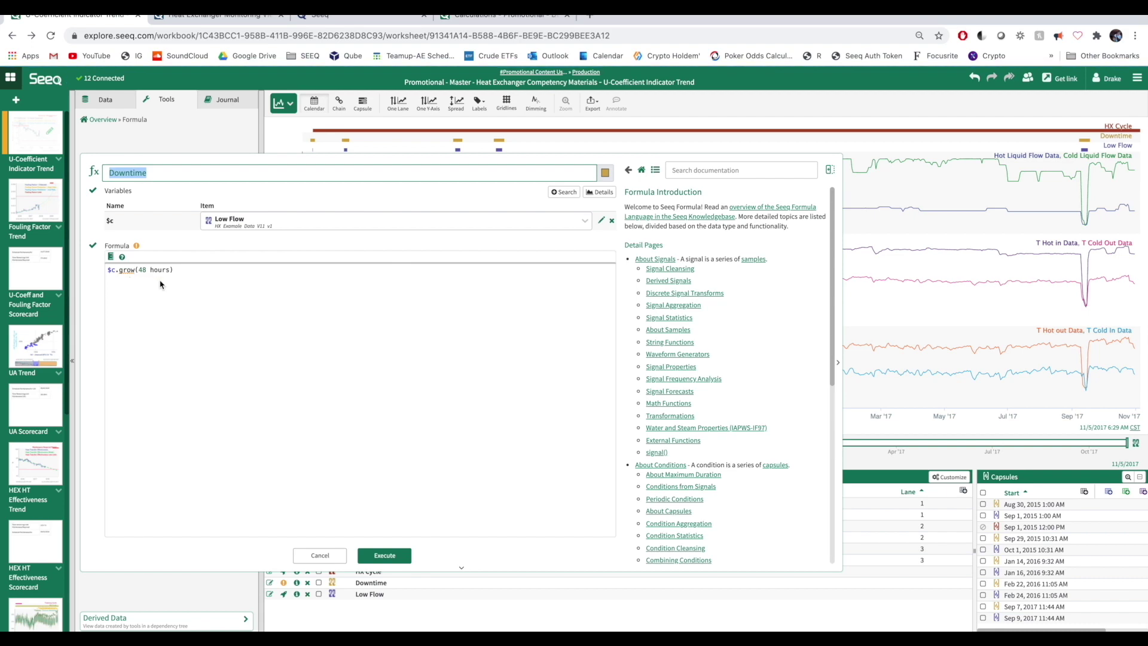
{"action": "left_click", "coordinate": [370, 555]}
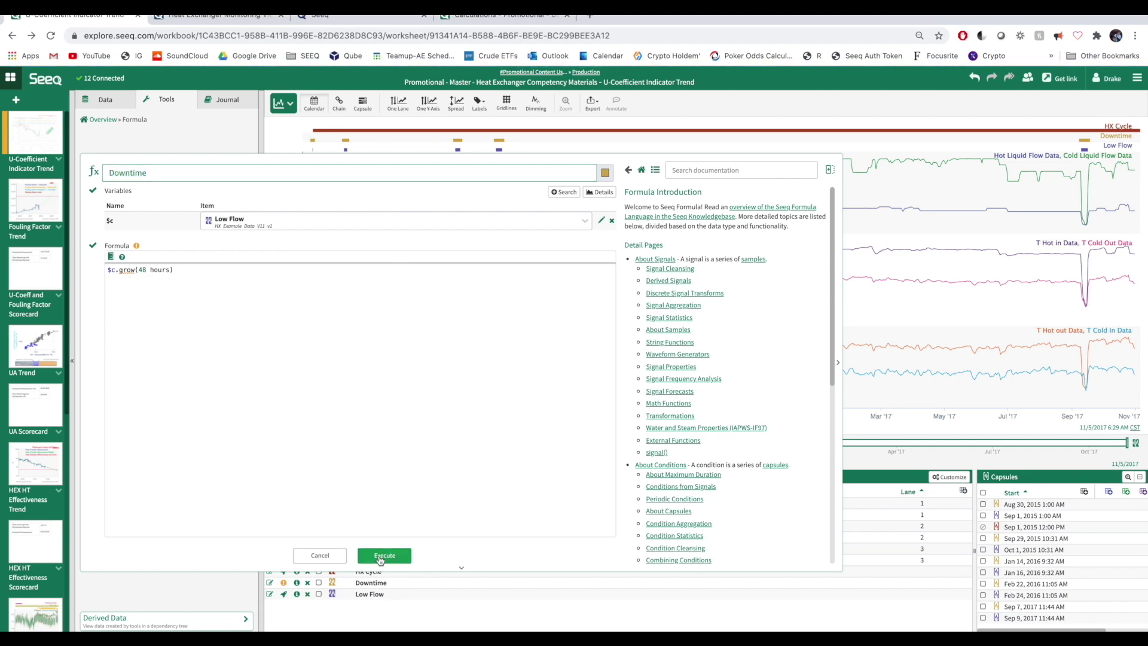
{"action": "left_click", "coordinate": [270, 571]}
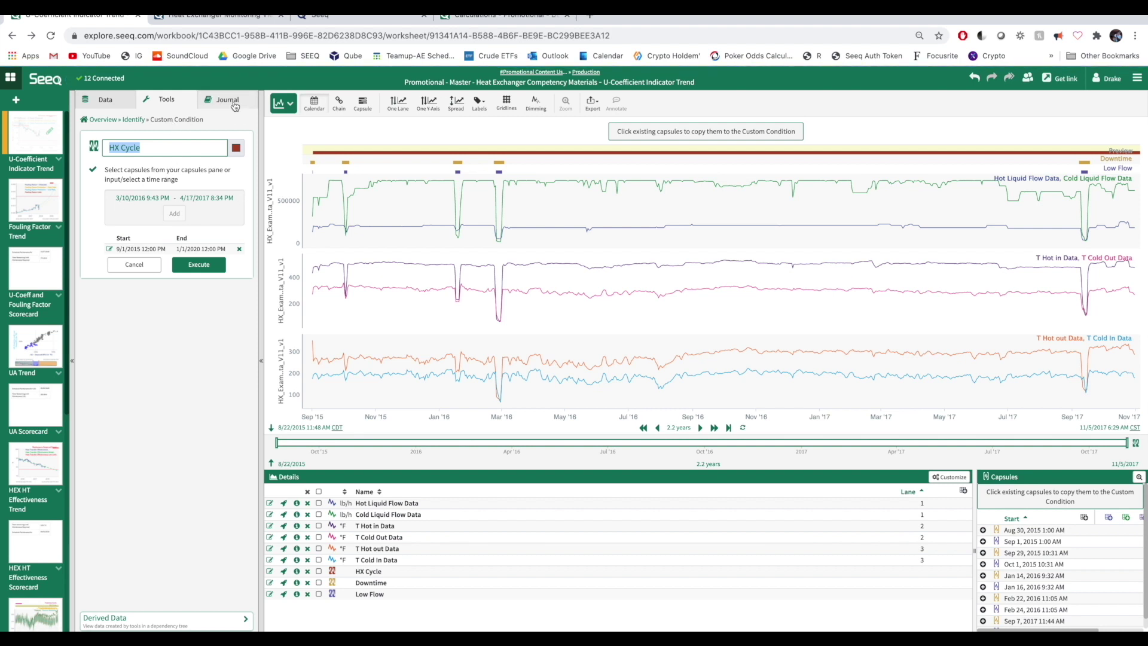
{"action": "left_click", "coordinate": [234, 102]}
Display the cleansed U-Value signal, inspect its formula, then add the final calculated signals.
{"action": "scroll", "coordinate": [133, 366], "scroll_direction": "down", "scroll_amount": 3}
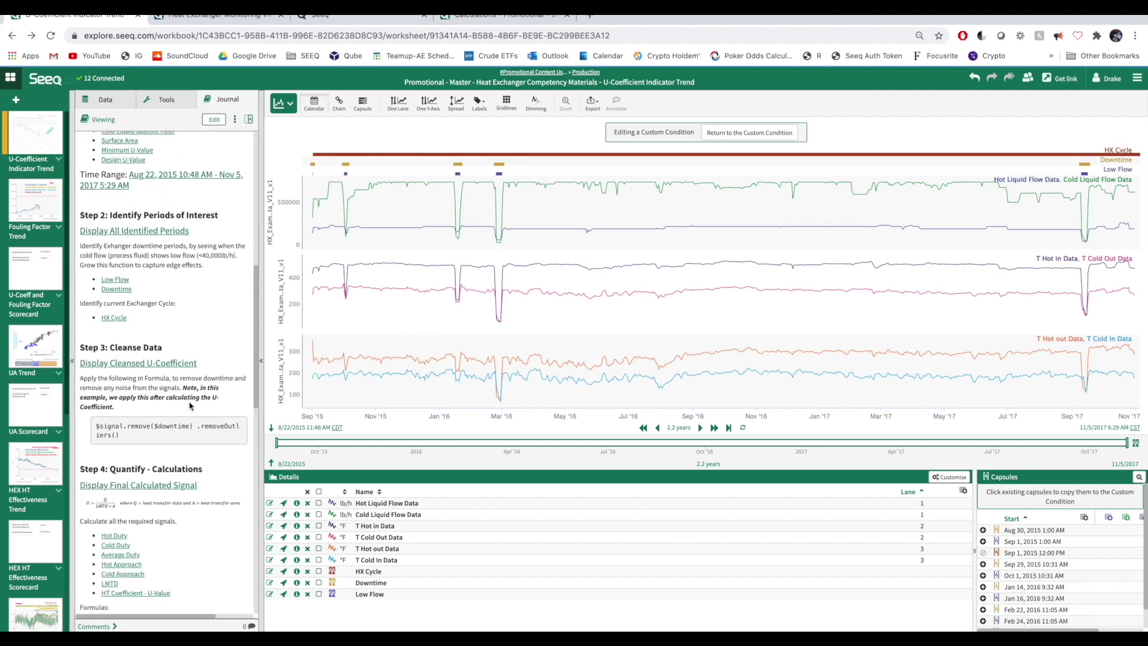
{"action": "left_click", "coordinate": [133, 366]}
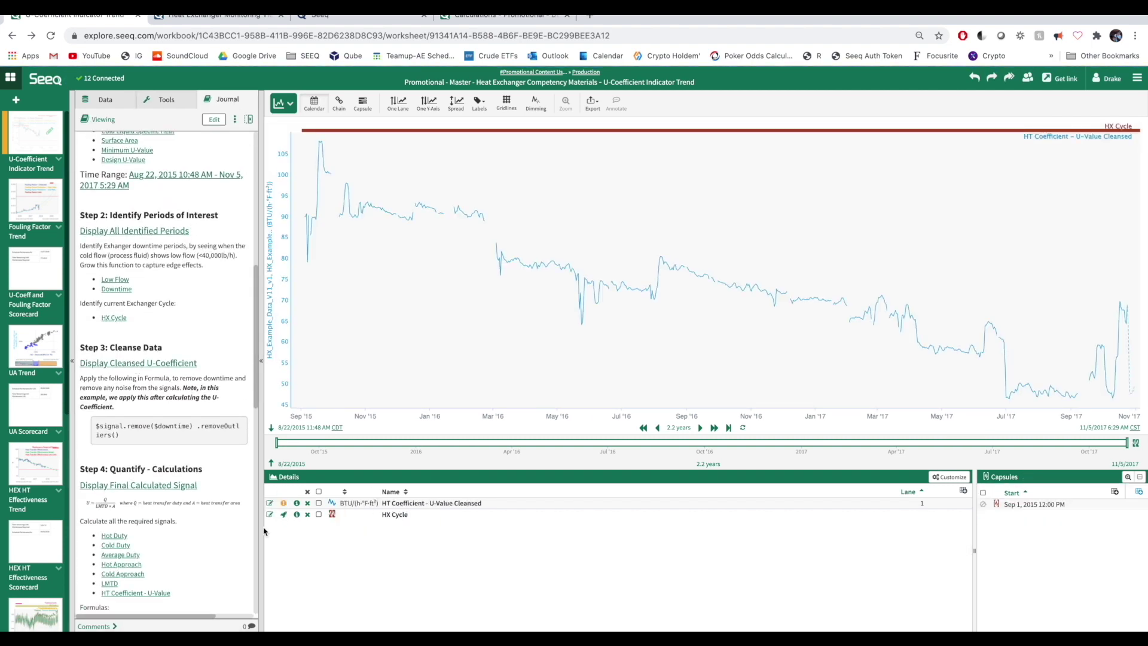
{"action": "left_click_drag", "start_coordinate": [258, 508], "coordinate": [269, 488]}
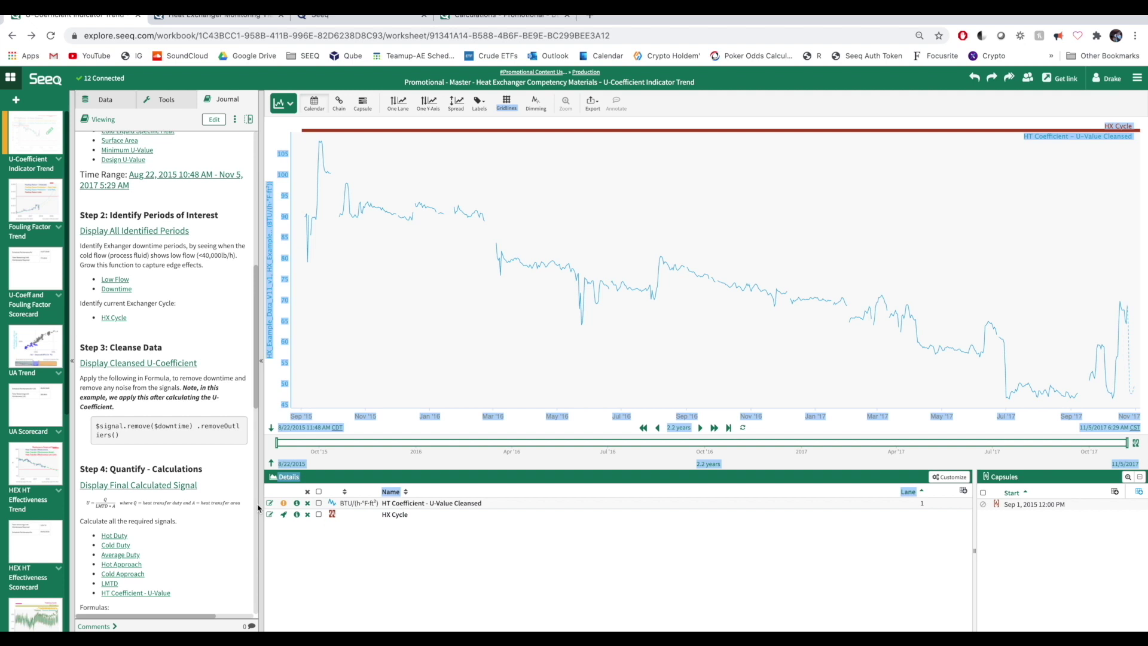
{"action": "left_click", "coordinate": [270, 503]}
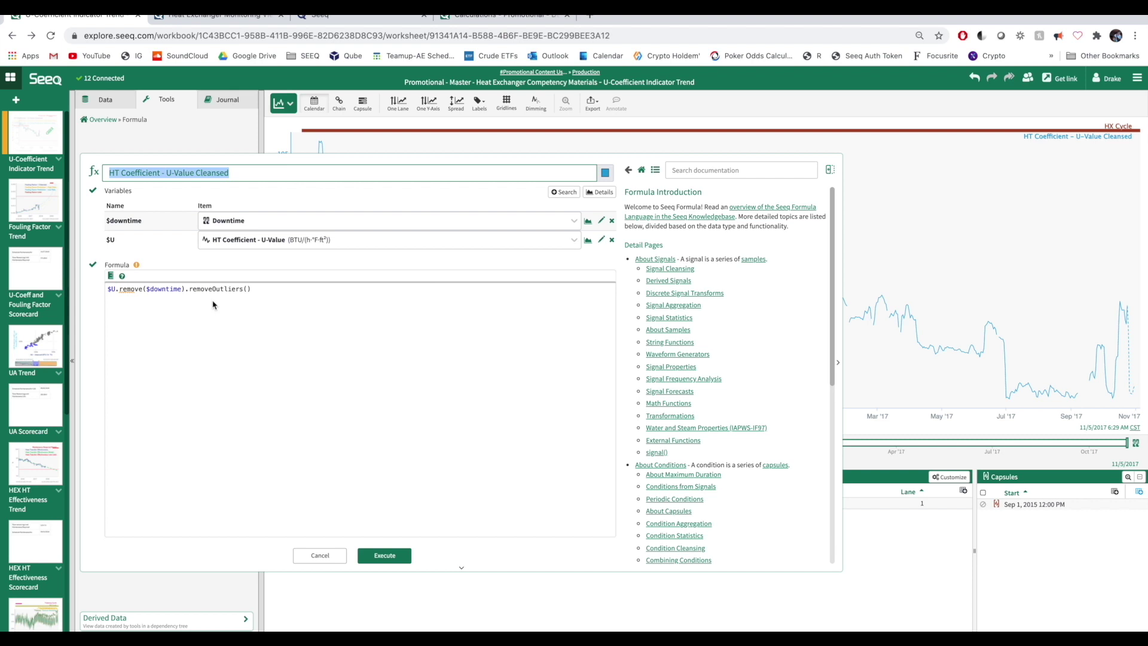
{"action": "left_click", "coordinate": [225, 103]}
{"action": "scroll", "coordinate": [168, 509], "scroll_direction": "down", "scroll_amount": 3}
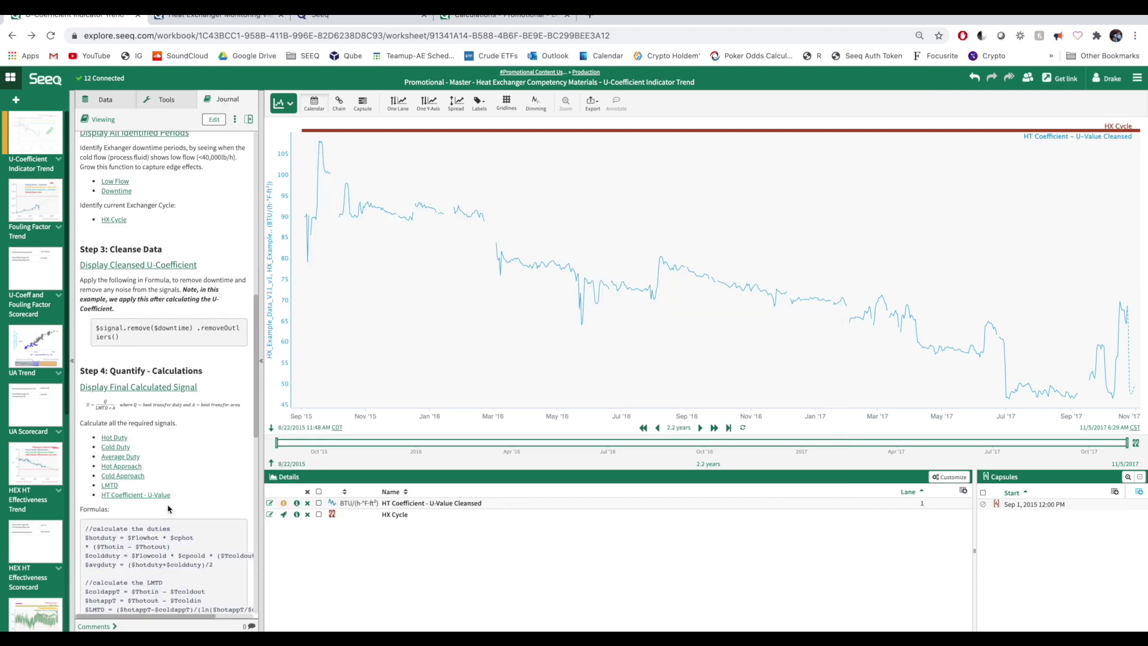
{"action": "left_click", "coordinate": [146, 393]}
Add the LMTD signal to the trend and inspect the Hot Duty formula.
{"action": "scroll", "coordinate": [126, 330], "scroll_direction": "down", "scroll_amount": 3}
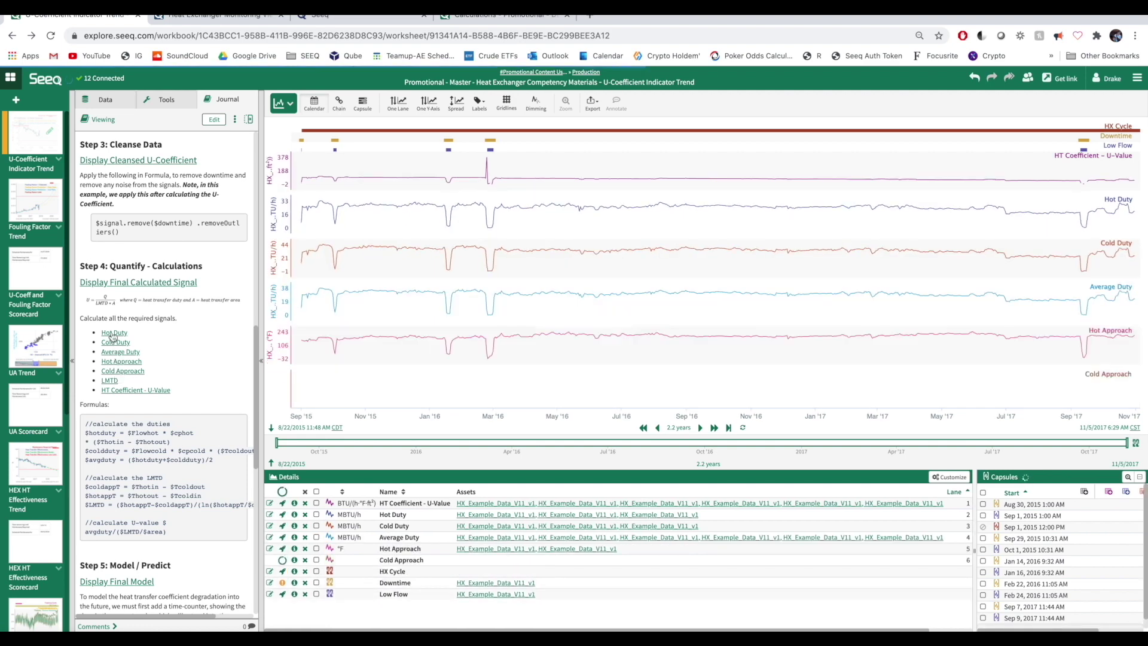
{"action": "left_click", "coordinate": [110, 381]}
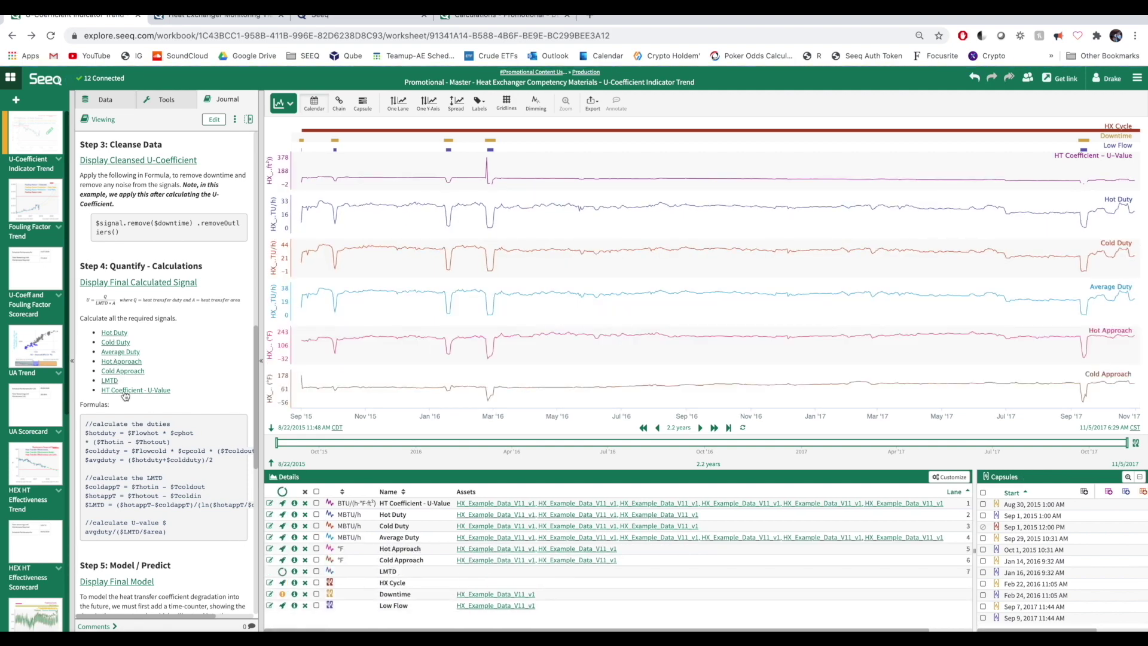
{"action": "left_click", "coordinate": [270, 515]}
{"action": "left_click", "coordinate": [318, 556]}
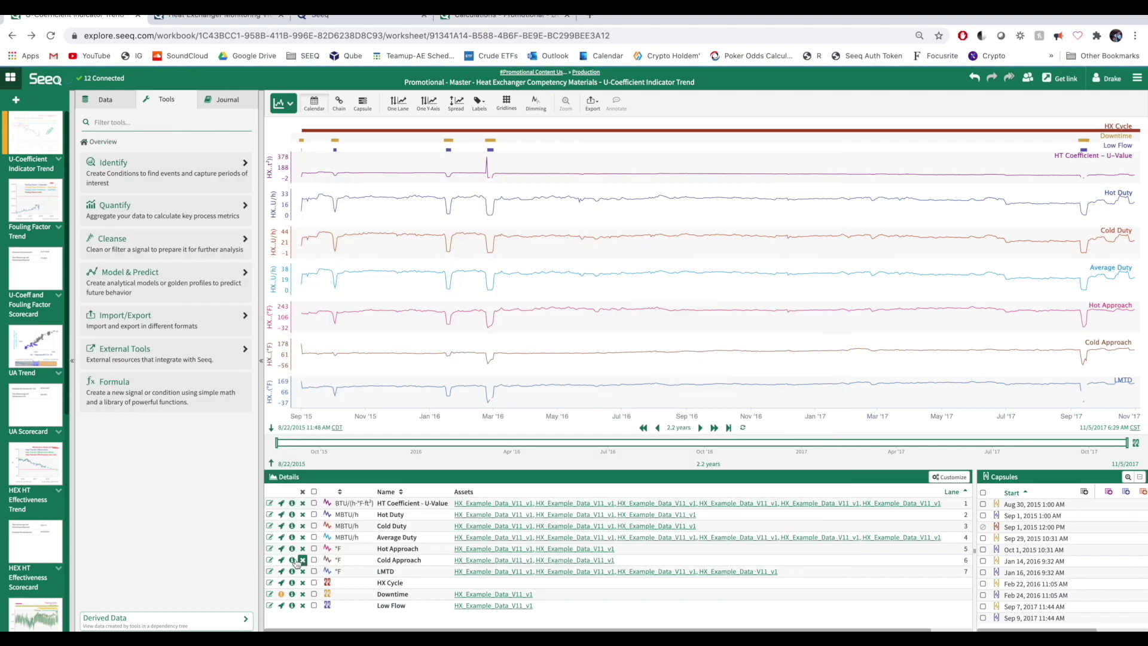
Rerun the LMTD and HT Coefficient - U-Value formulas, then display the final model with Days in Service.
{"action": "left_click", "coordinate": [269, 572]}
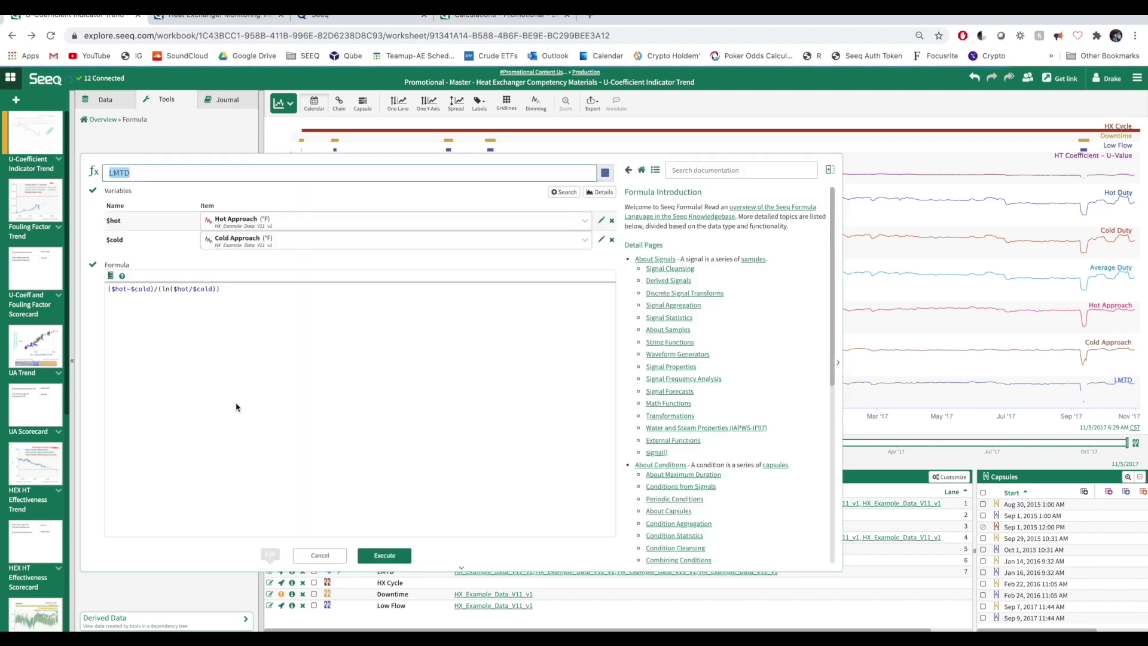
{"action": "left_click", "coordinate": [376, 555]}
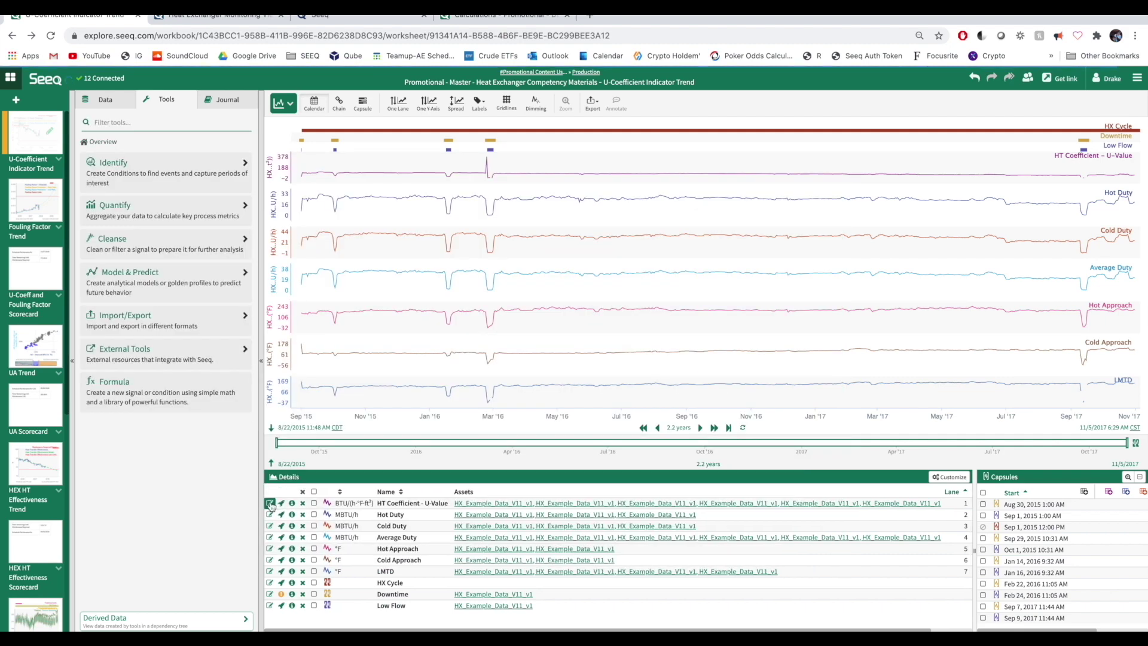
{"action": "left_click", "coordinate": [270, 503]}
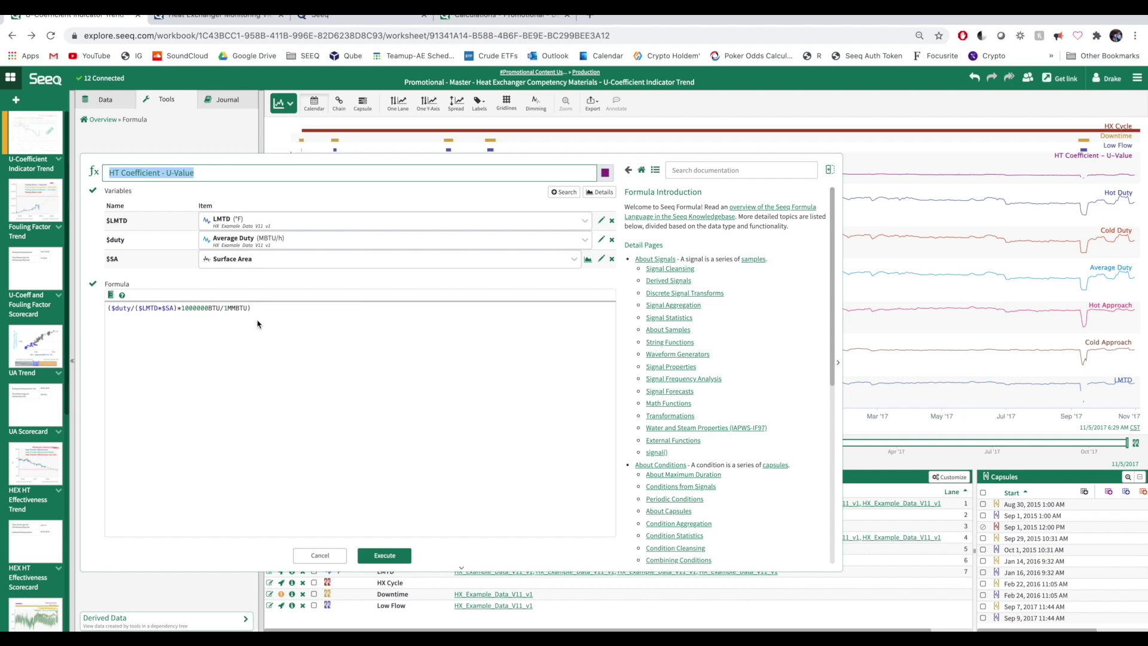
{"action": "left_click", "coordinate": [379, 555]}
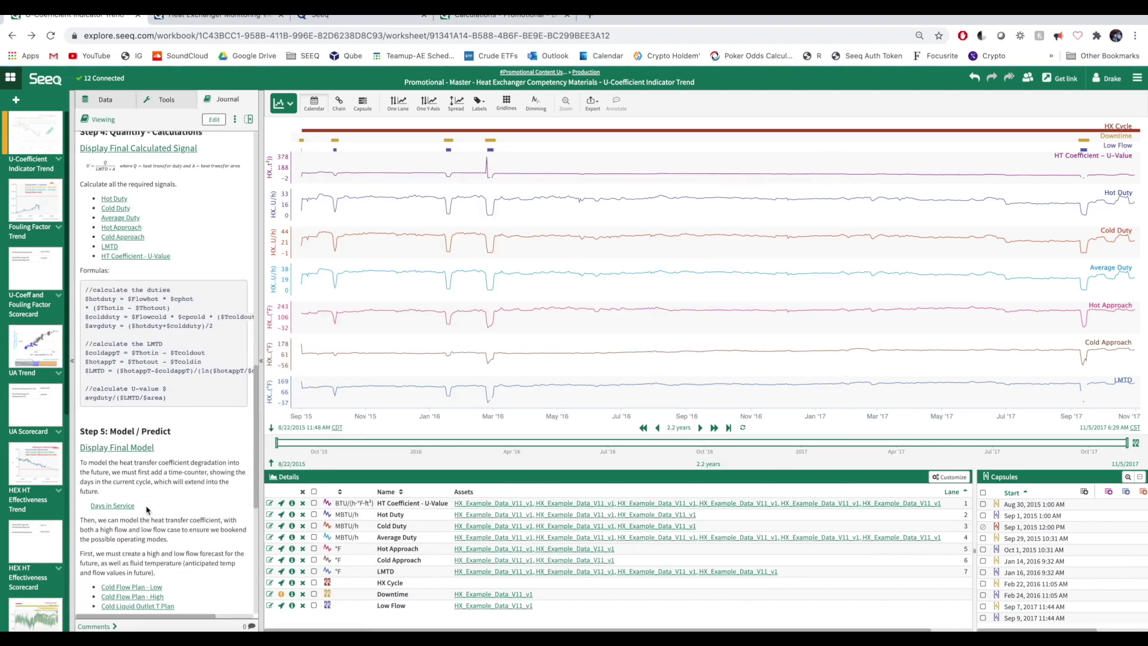
{"action": "left_click", "coordinate": [112, 506]}
{"action": "scroll", "coordinate": [174, 496], "scroll_direction": "down", "scroll_amount": 3}
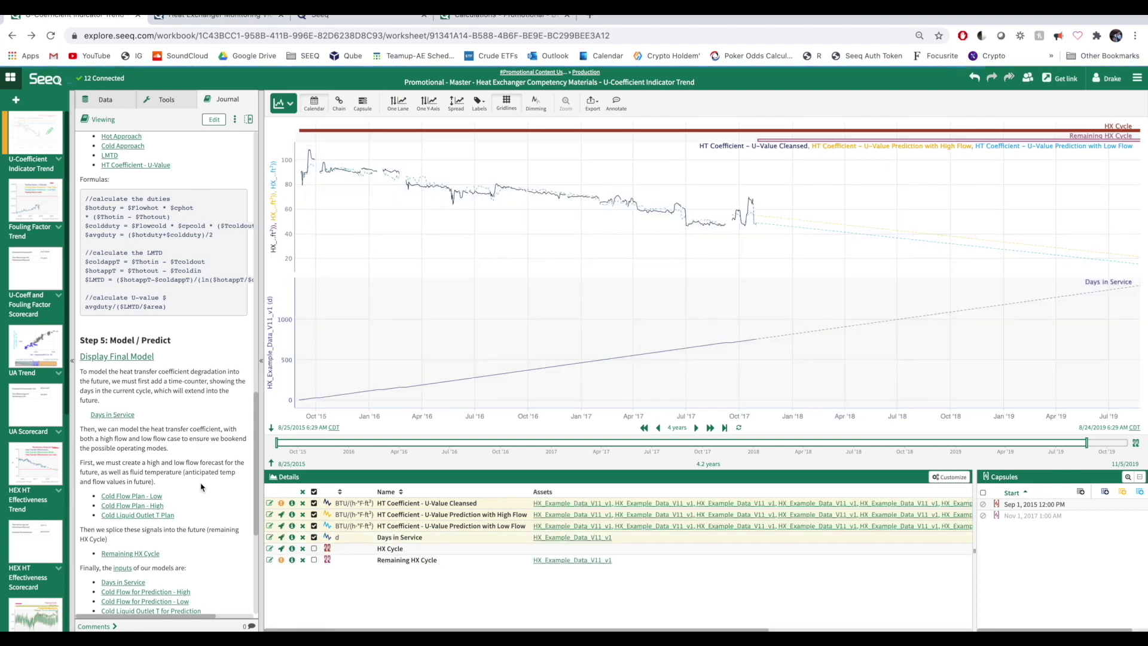
Look up timeSince() documentation and rerun the Days in Service formula timeSince($cycle,1d,$downtime).
{"action": "scroll", "coordinate": [201, 487], "scroll_direction": "down", "scroll_amount": 4}
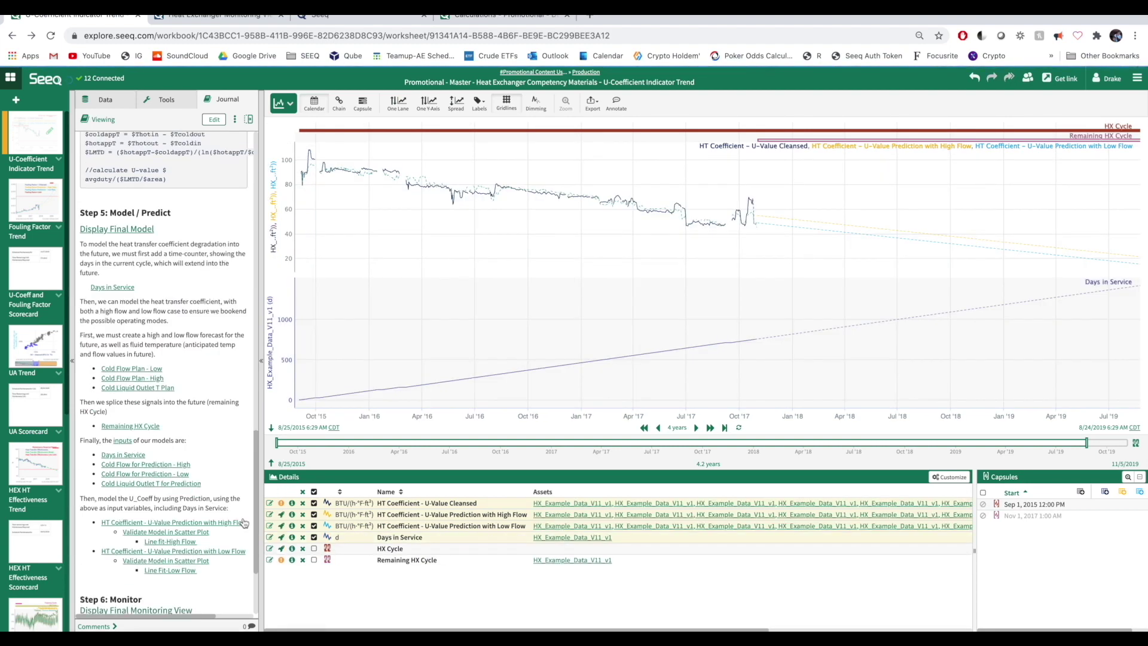
{"action": "left_click", "coordinate": [270, 538]}
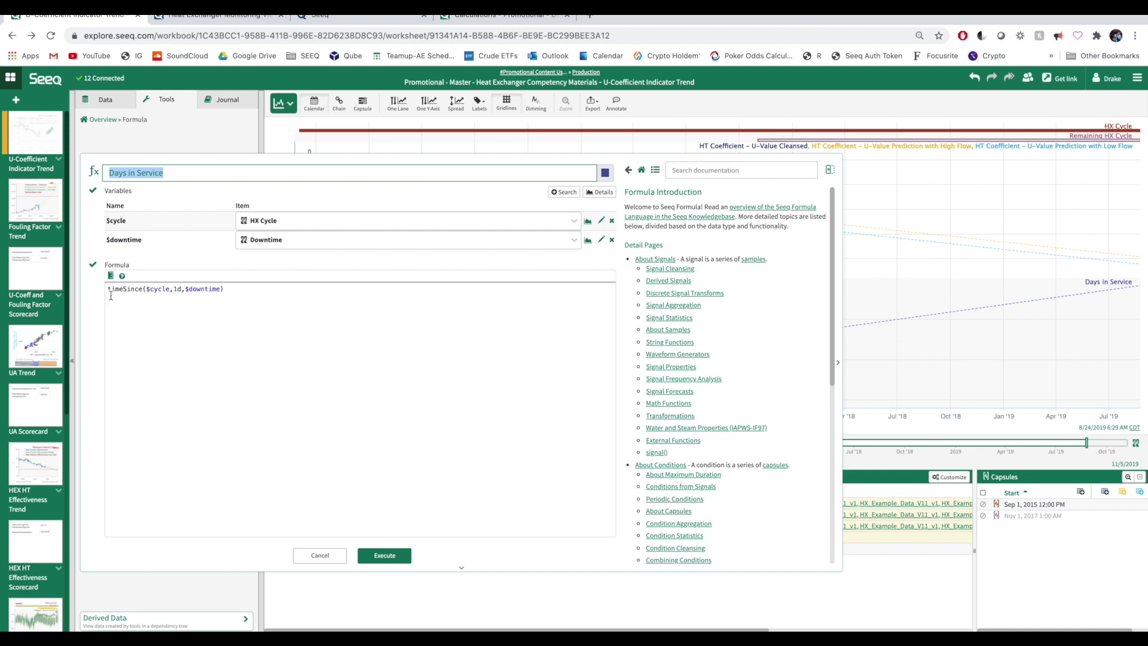
{"action": "left_click", "coordinate": [708, 169]}
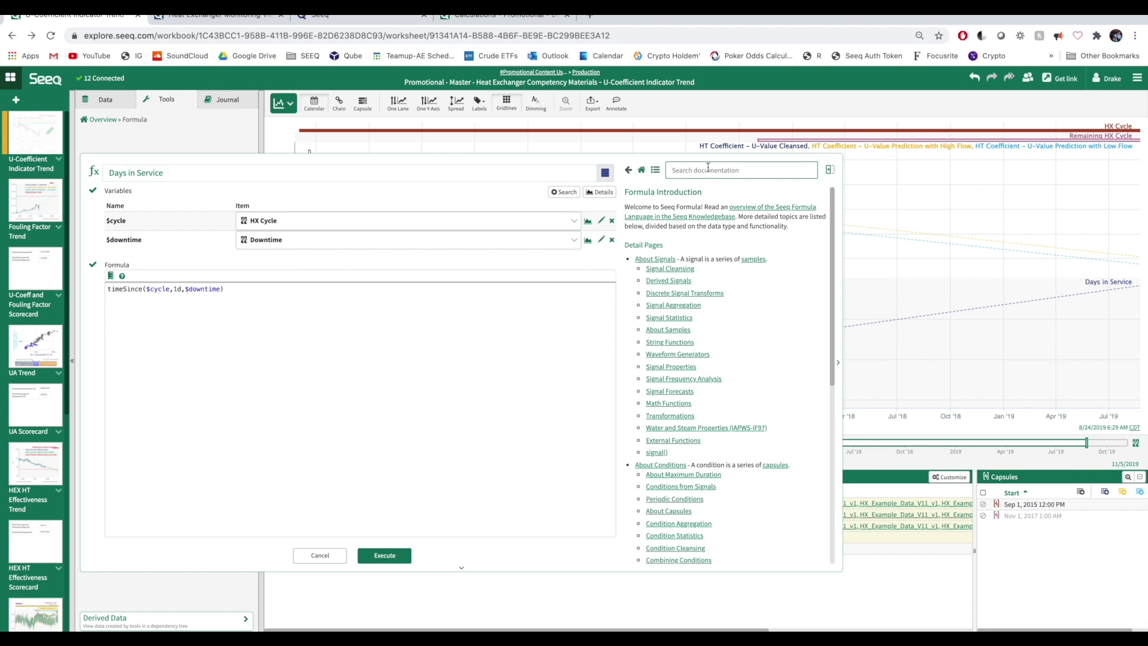
{"action": "type", "text": "timesinc"}
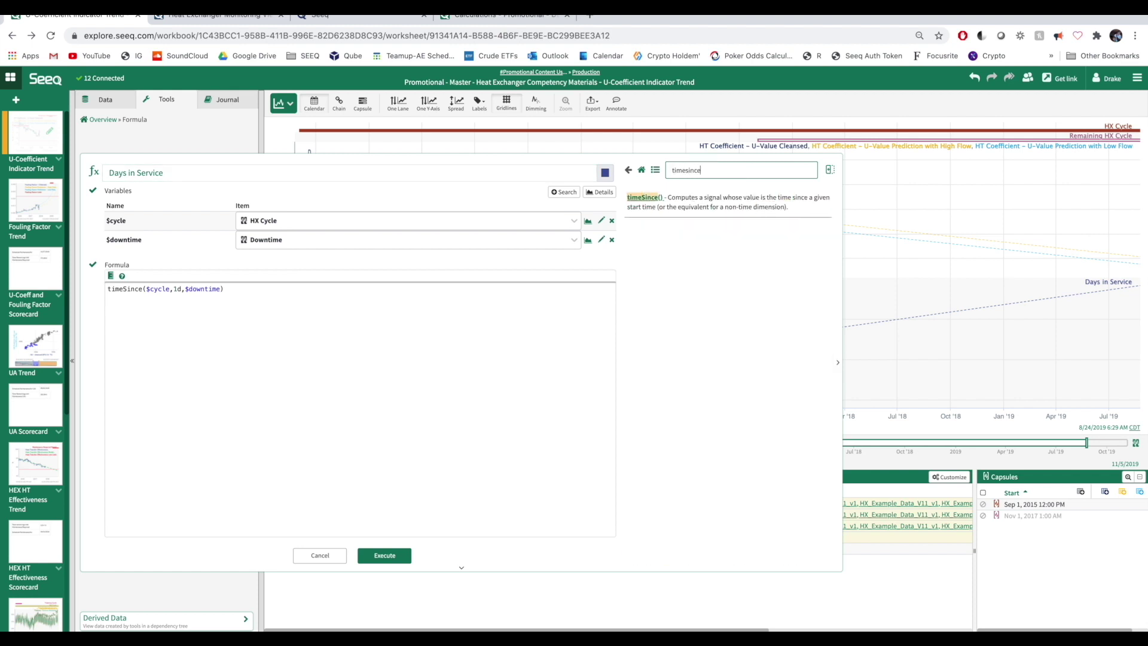
{"action": "type", "text": "e"}
{"action": "left_click", "coordinate": [654, 203]}
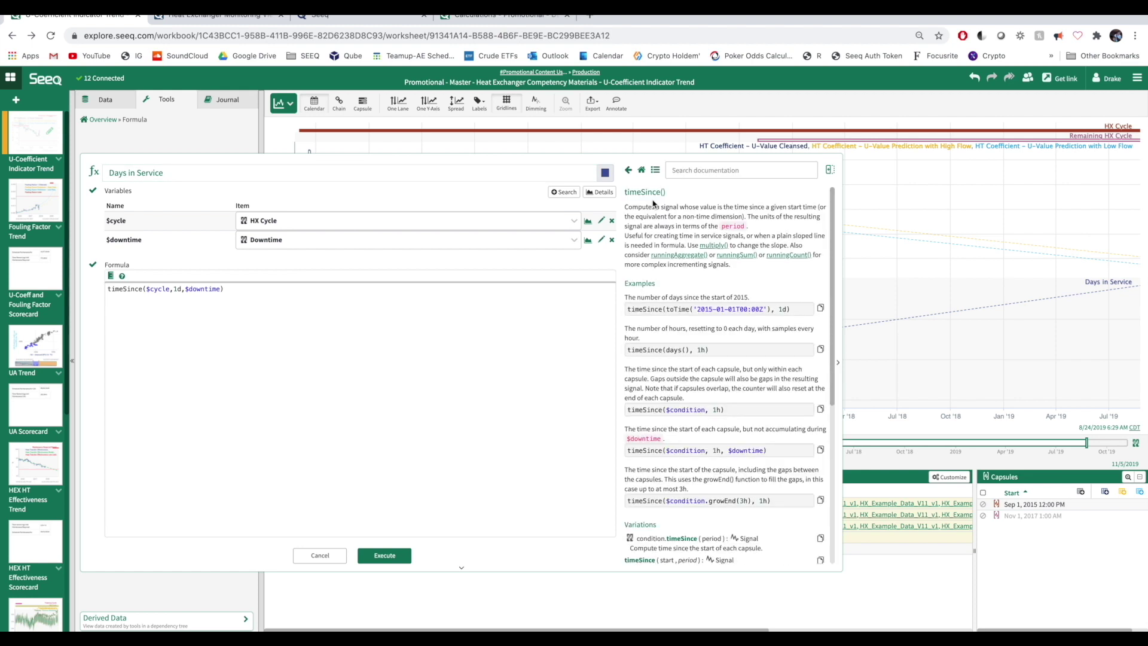
{"action": "scroll", "coordinate": [695, 386], "scroll_direction": "down", "scroll_amount": 3}
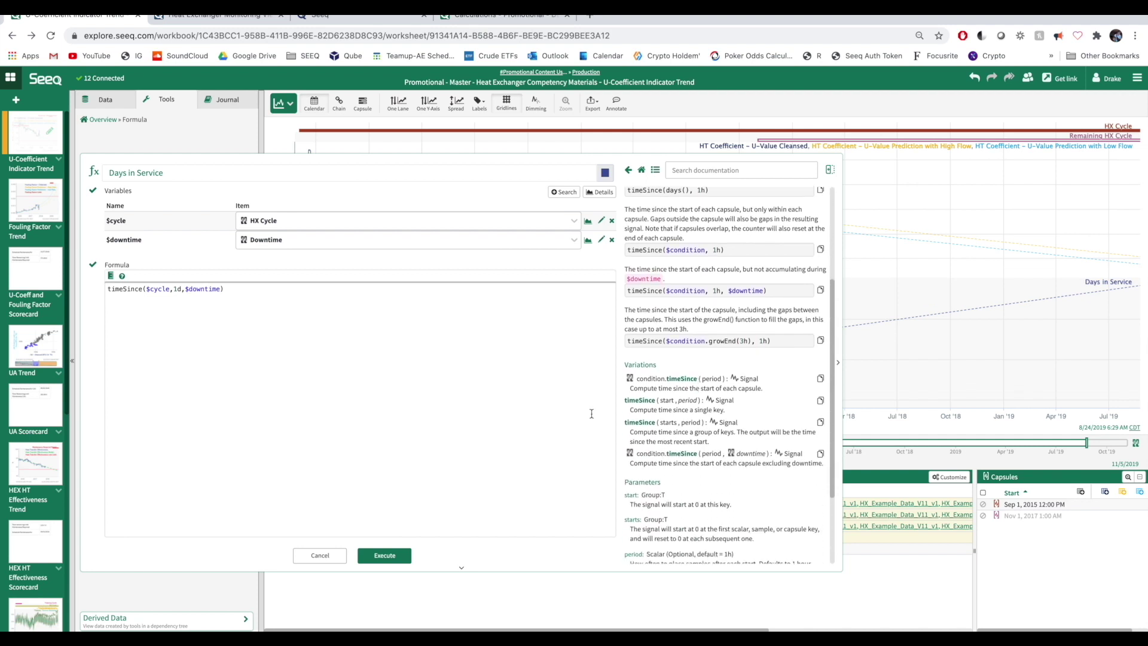
{"action": "left_click", "coordinate": [375, 561]}
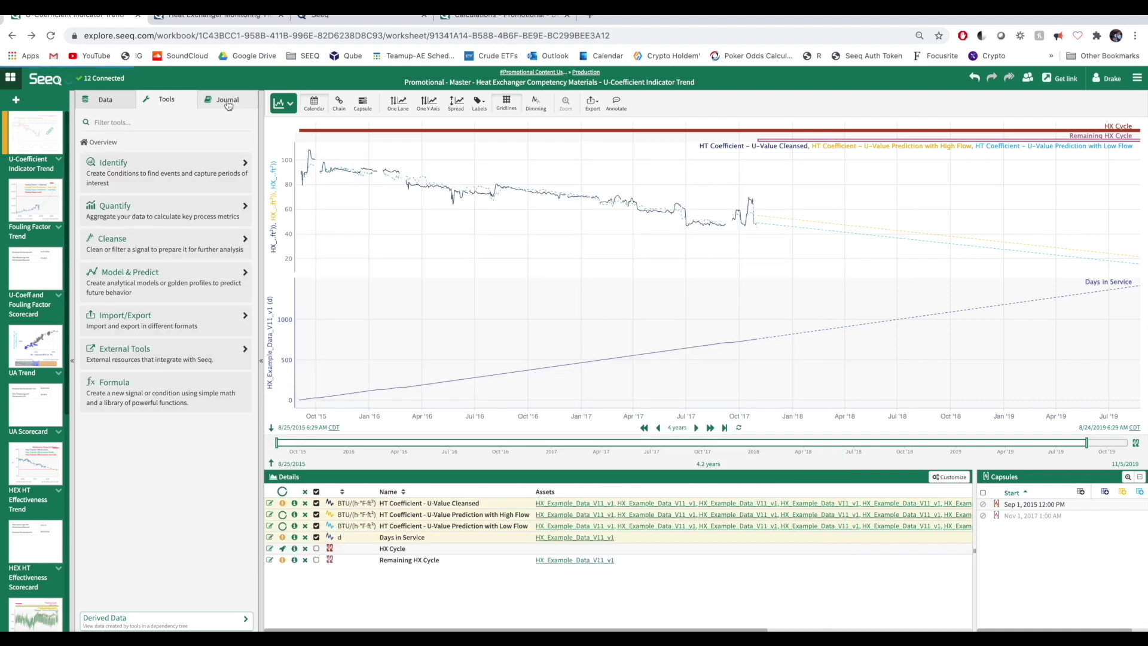
Add Cold Flow Plan - Low to the trend from Step 5 of the Journal.
{"action": "scroll", "coordinate": [193, 460], "scroll_direction": "down", "scroll_amount": 2}
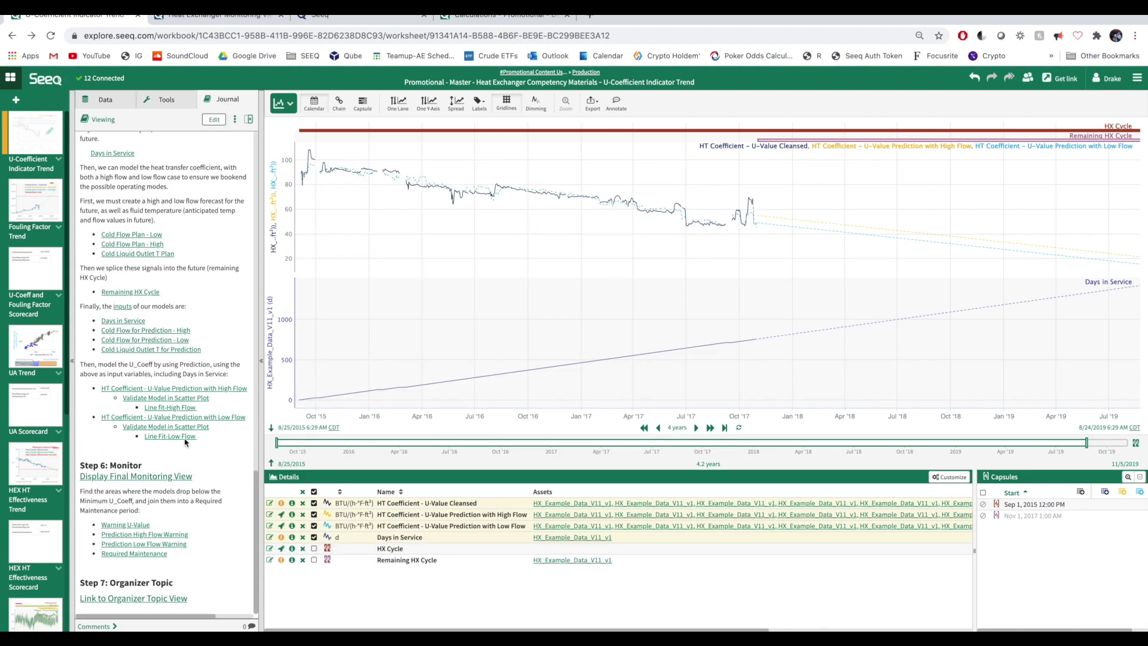
{"action": "scroll", "coordinate": [124, 295], "scroll_direction": "up", "scroll_amount": 2}
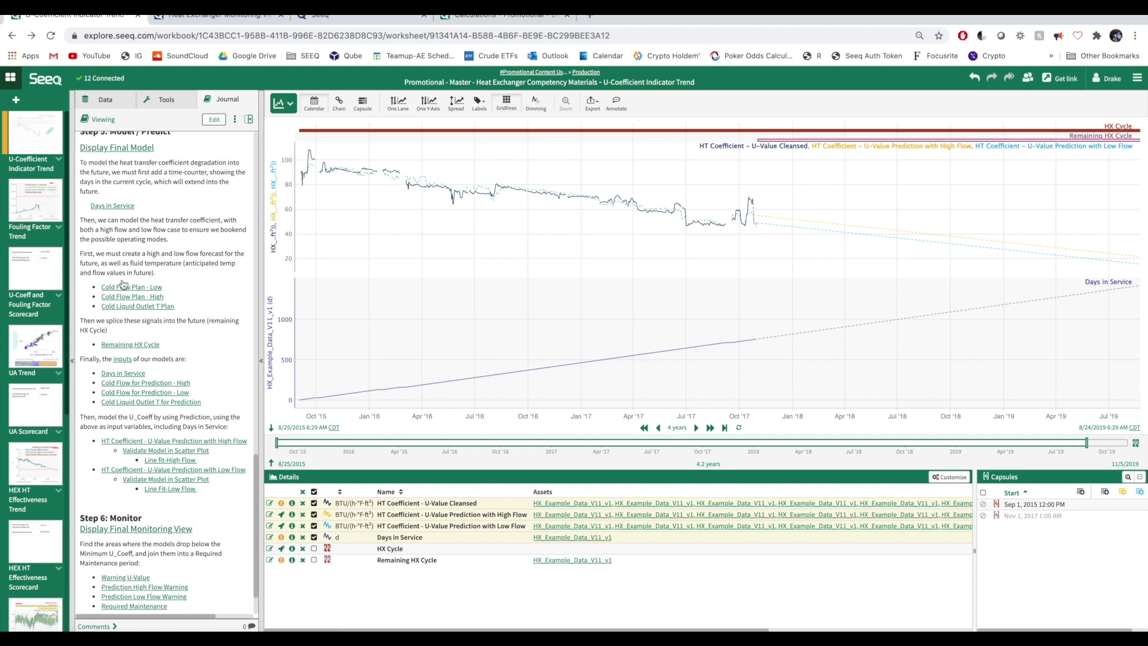
{"action": "left_click", "coordinate": [127, 314]}
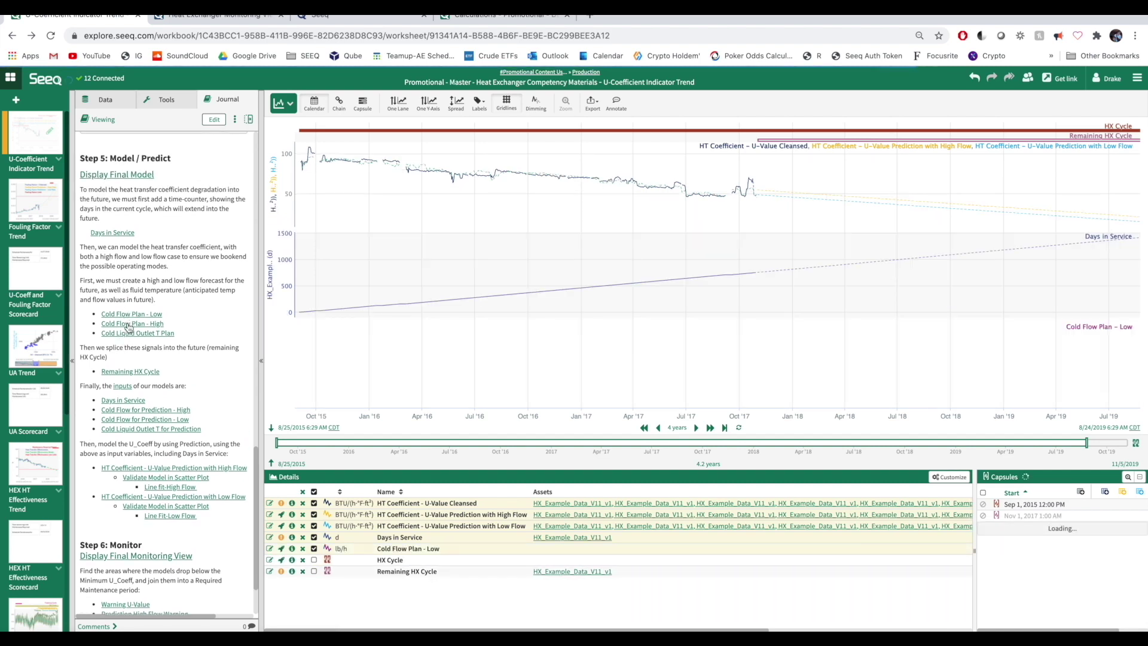
Add Cold Flow Plan - High and Cold Liquid Outlet T Plan lanes, rerunning the 735000 lb/h High formula.
{"action": "left_click", "coordinate": [131, 323]}
{"action": "left_click", "coordinate": [130, 333]}
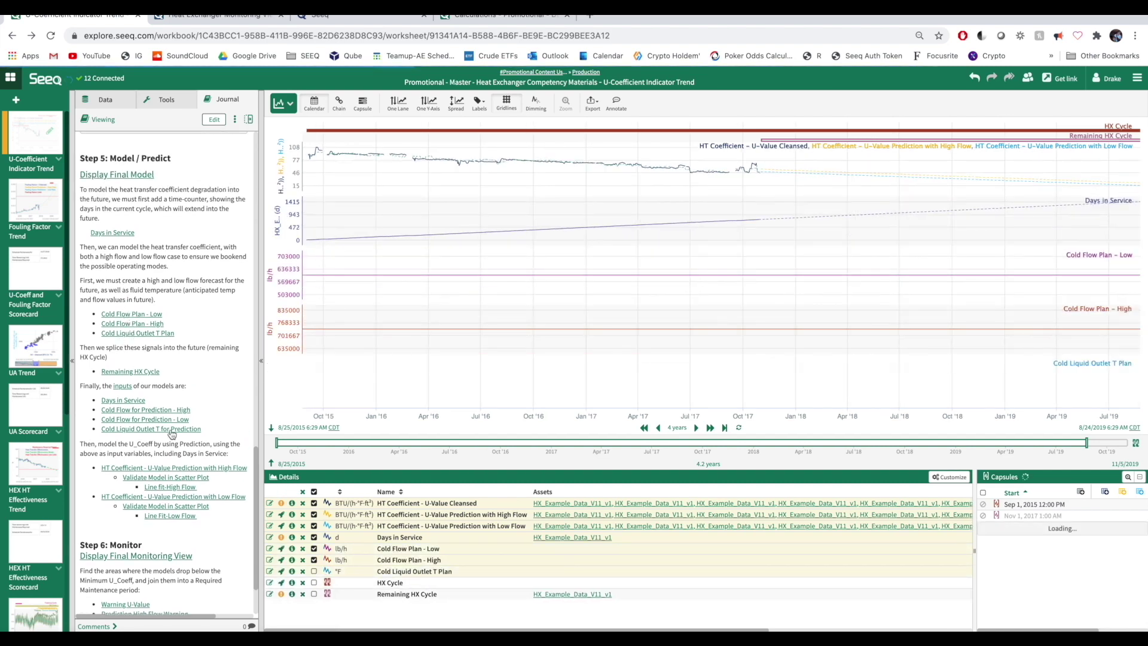
{"action": "left_click", "coordinate": [269, 549]}
{"action": "left_click", "coordinate": [318, 553]}
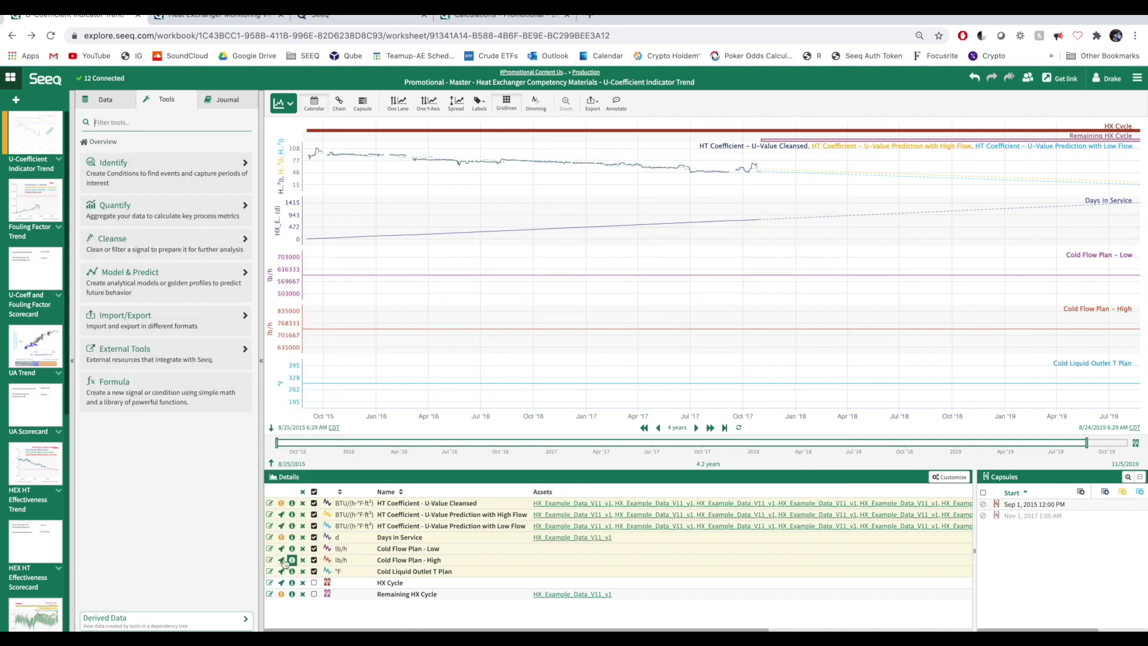
{"action": "left_click", "coordinate": [270, 560]}
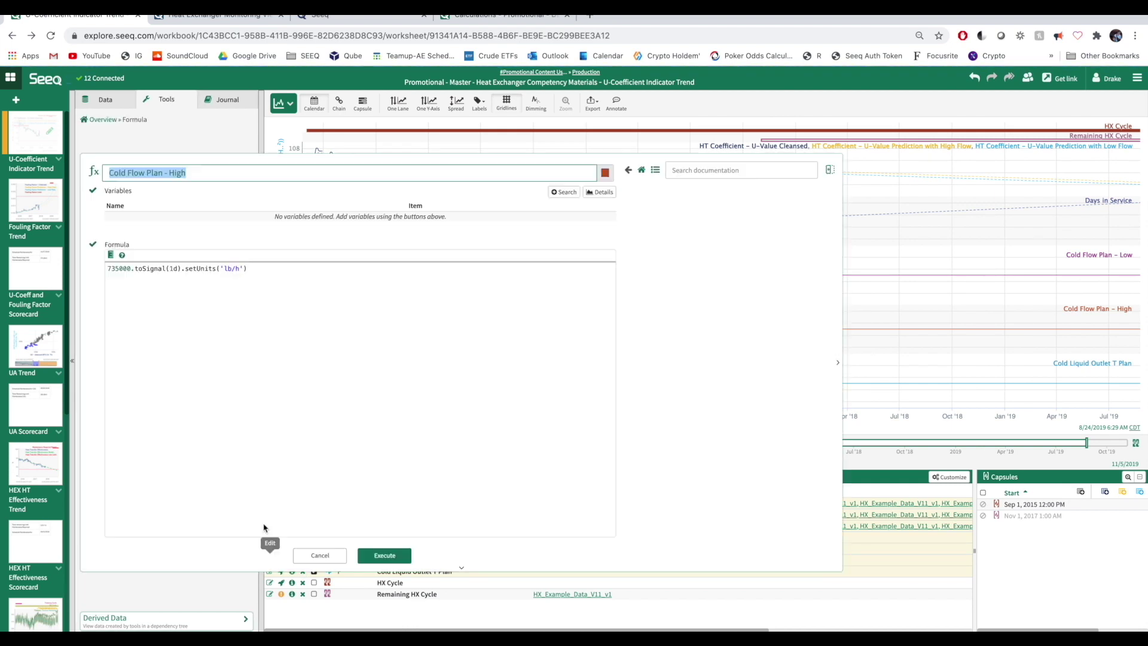
{"action": "left_click", "coordinate": [373, 556]}
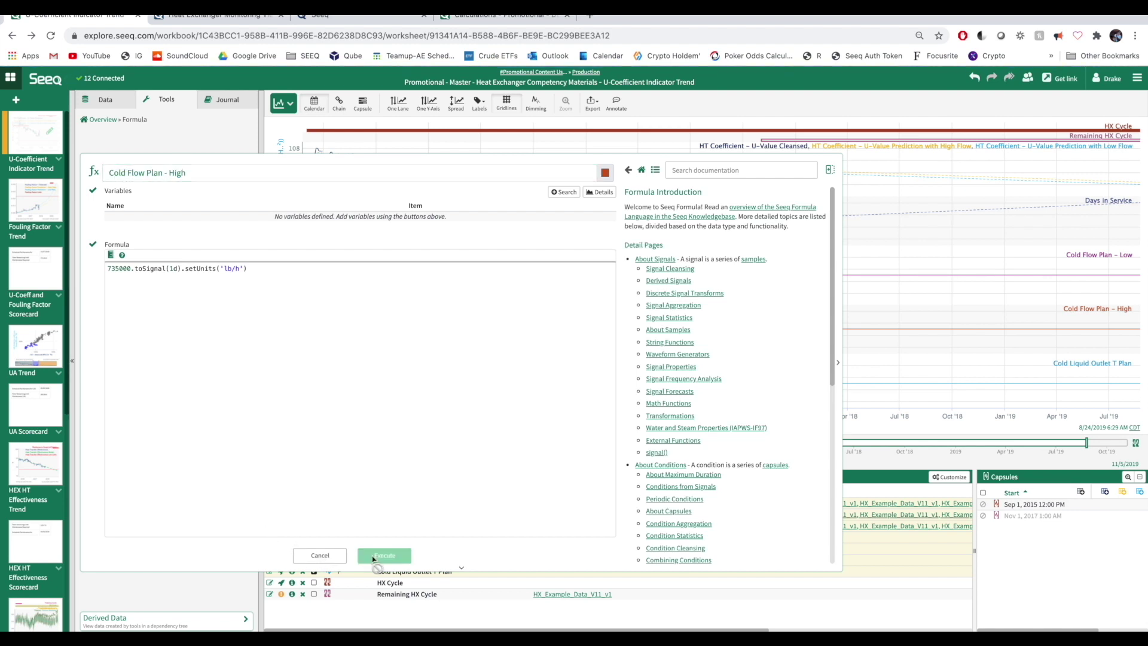
{"action": "left_click", "coordinate": [223, 102]}
Add Cold Flow for Prediction High and Low and Cold Liquid Outlet T for Prediction, rerunning the High formula.
{"action": "left_click", "coordinate": [122, 367]}
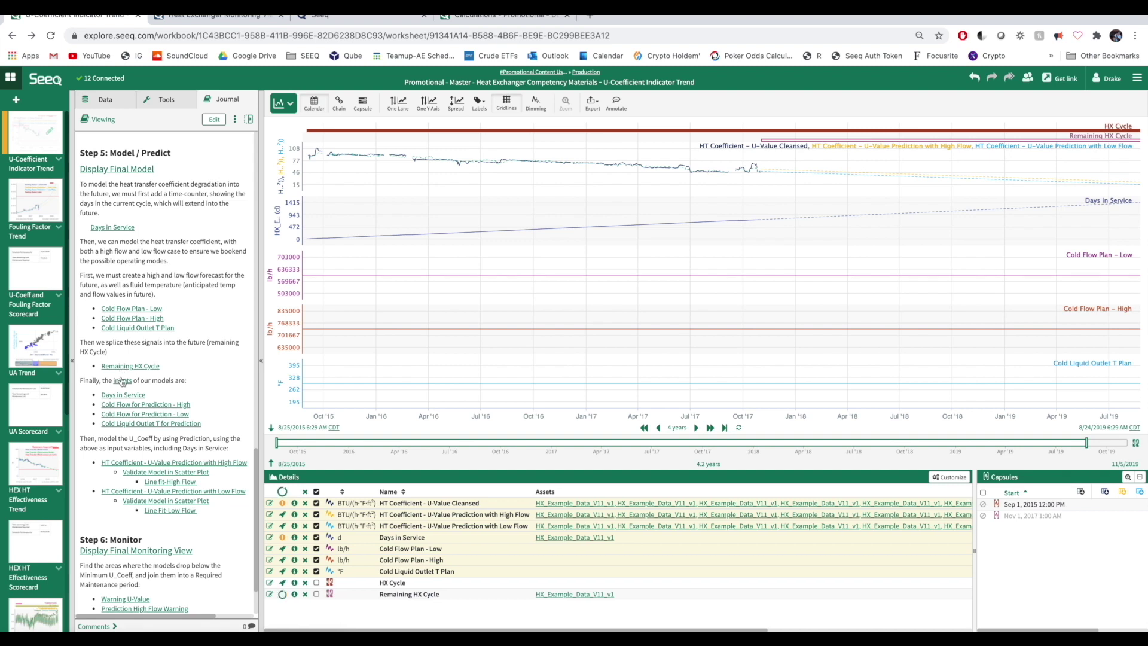
{"action": "left_click", "coordinate": [127, 405]}
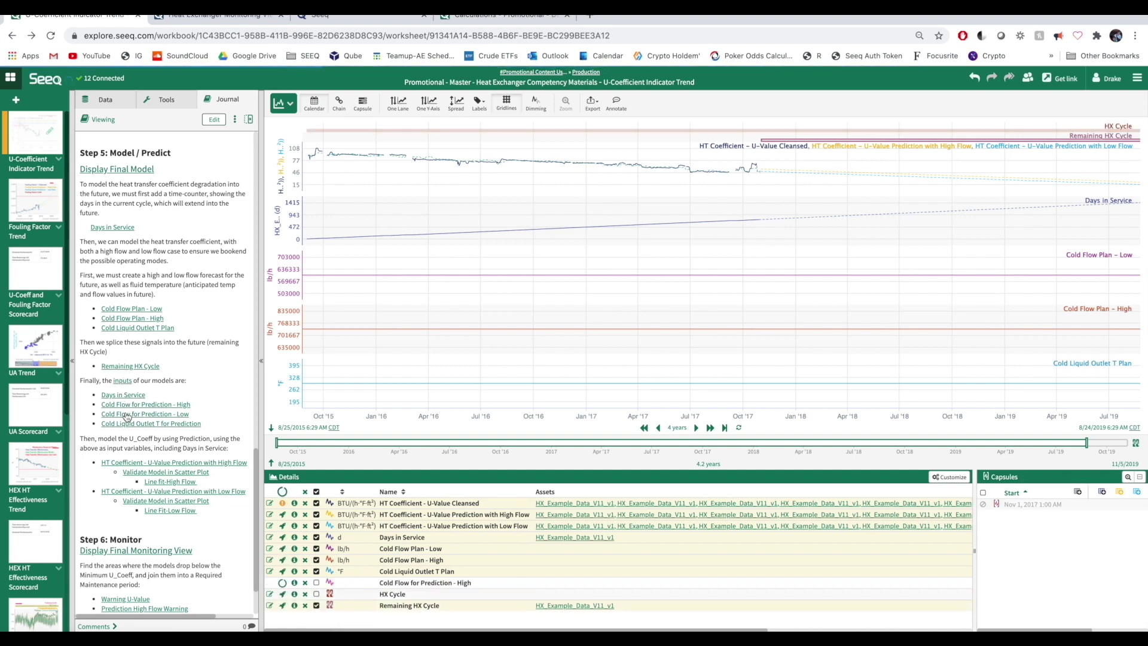
{"action": "left_click", "coordinate": [126, 414]}
{"action": "left_click", "coordinate": [138, 424]}
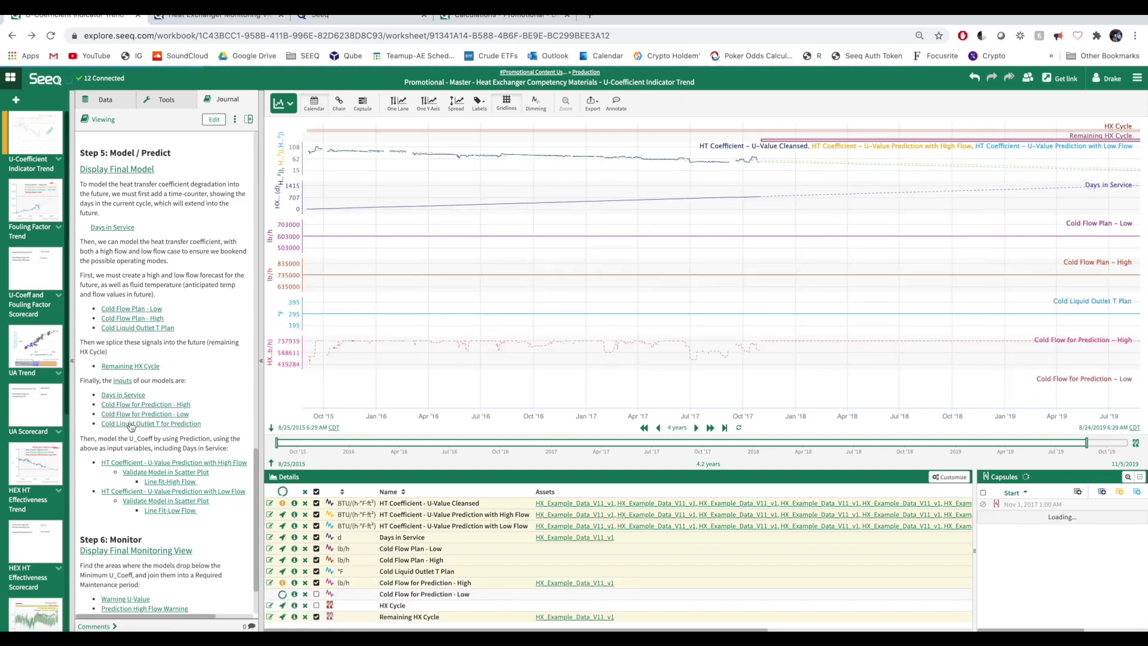
{"action": "left_click", "coordinate": [269, 583]}
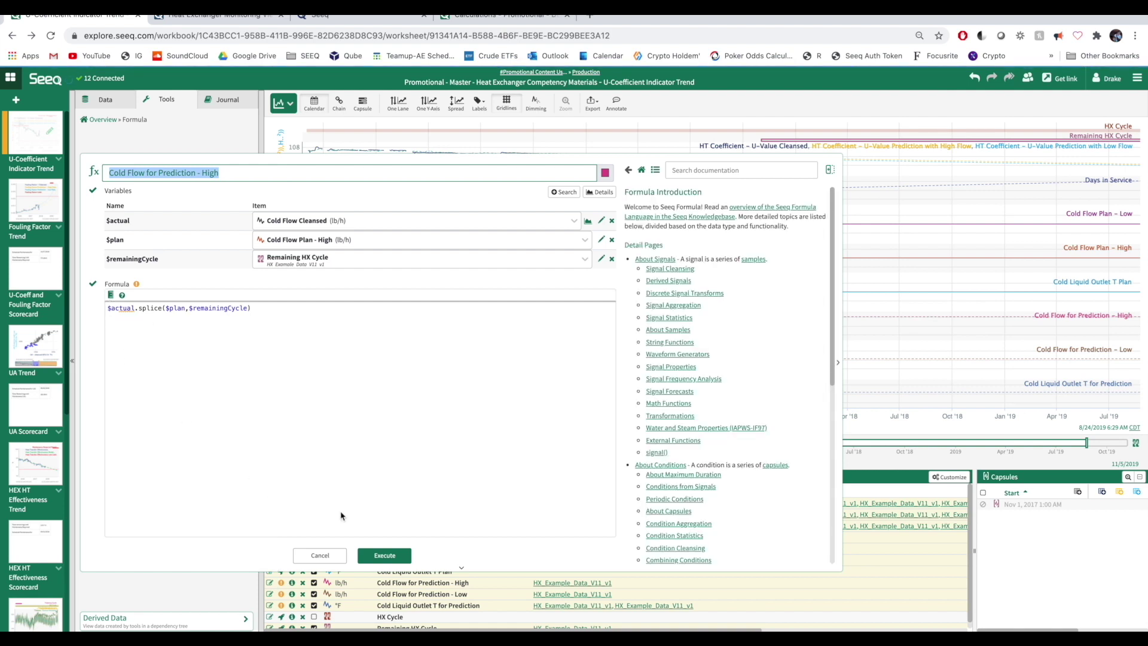
{"action": "left_click", "coordinate": [384, 555]}
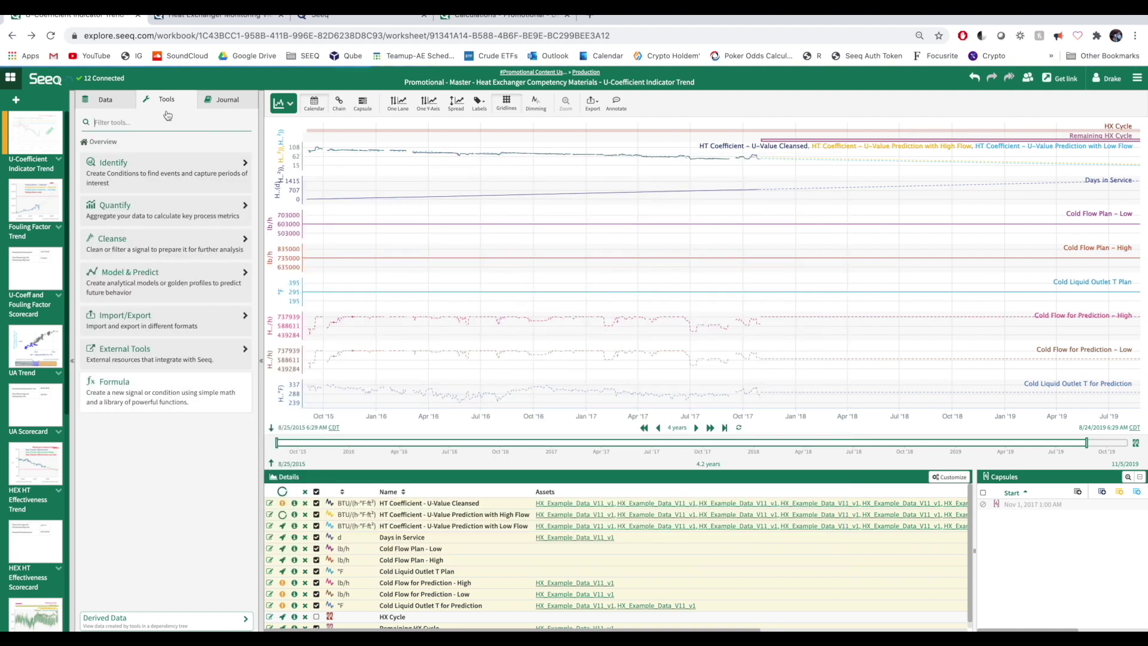
{"action": "left_click", "coordinate": [221, 99]}
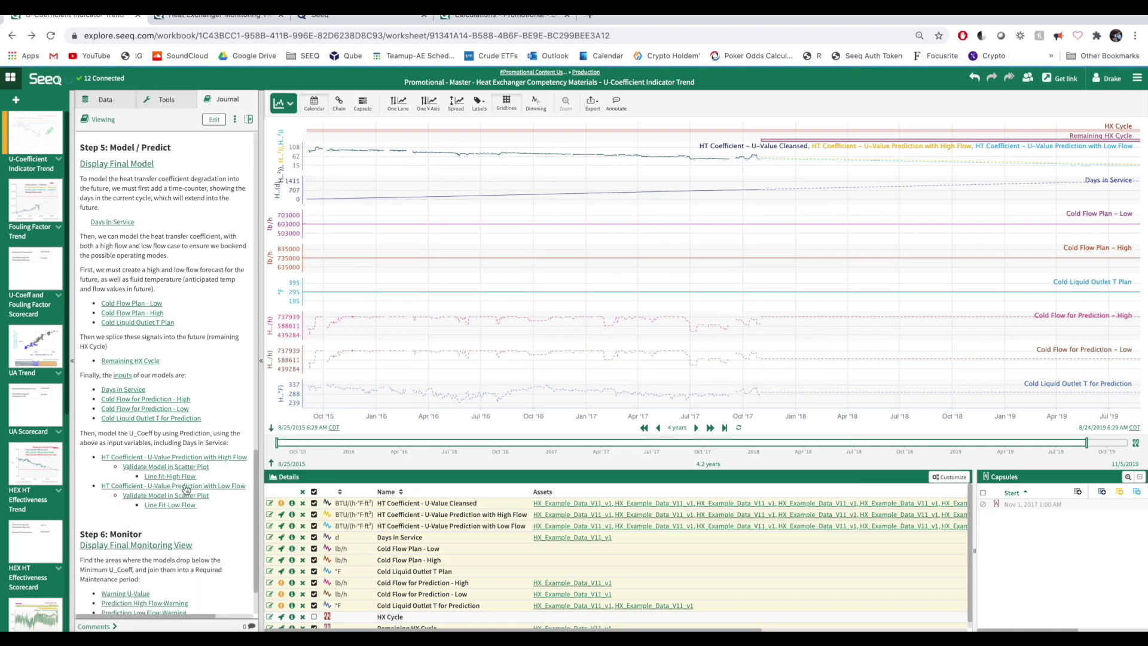
{"action": "left_click", "coordinate": [271, 515]}
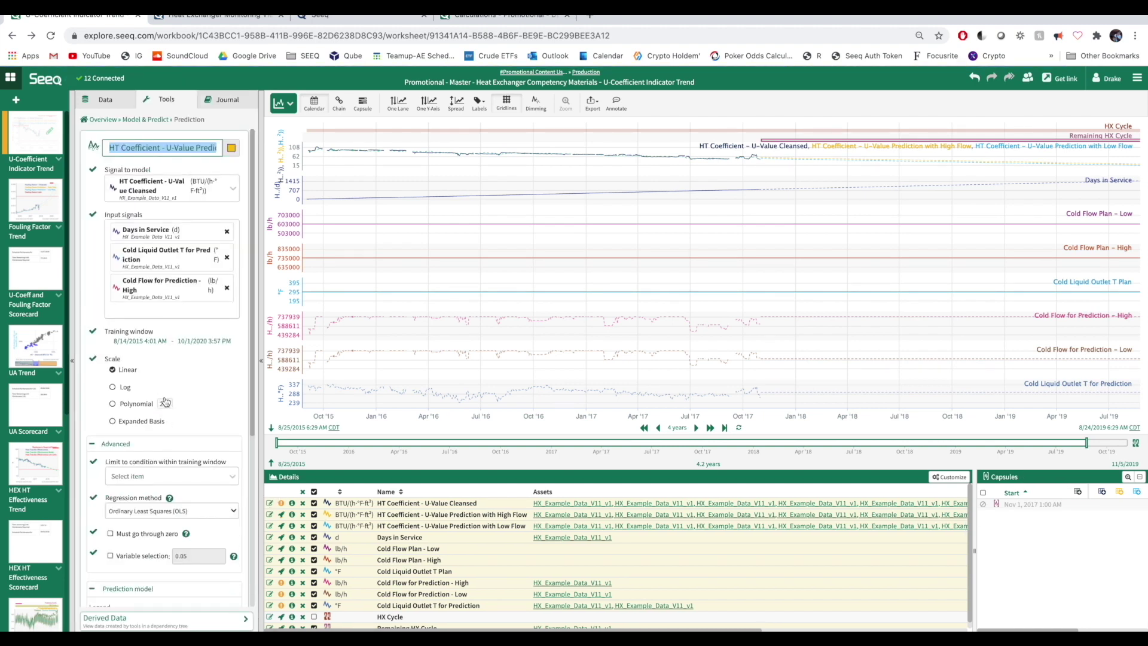
{"action": "left_click", "coordinate": [269, 526]}
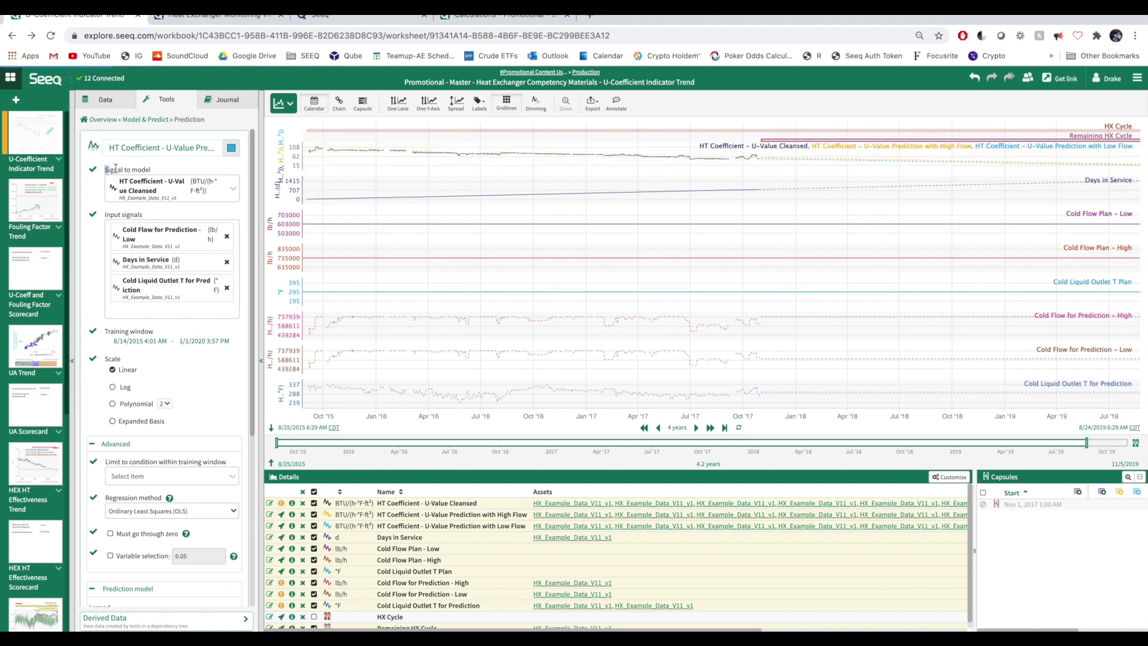
{"action": "left_click_drag", "start_coordinate": [106, 214], "coordinate": [116, 211]}
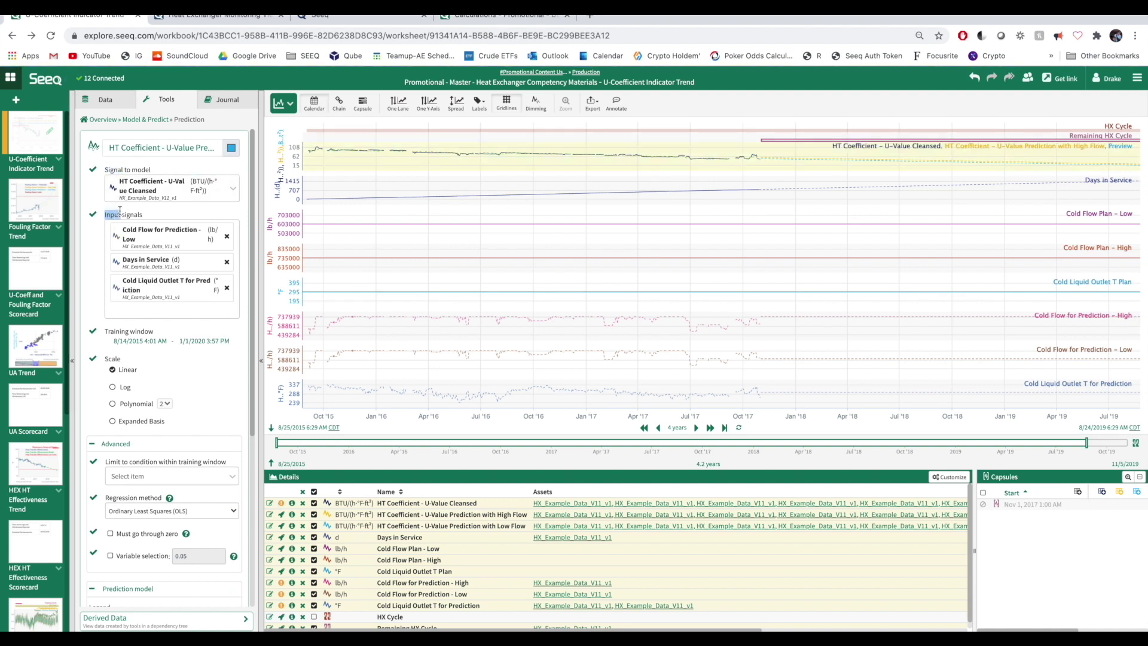
{"action": "left_click_drag", "start_coordinate": [106, 331], "coordinate": [137, 333]}
{"action": "left_click", "coordinate": [142, 370]}
{"action": "scroll", "coordinate": [203, 393], "scroll_direction": "down", "scroll_amount": 5}
Load the final monitoring worksheet from the Journal.
{"action": "left_click", "coordinate": [226, 99]}
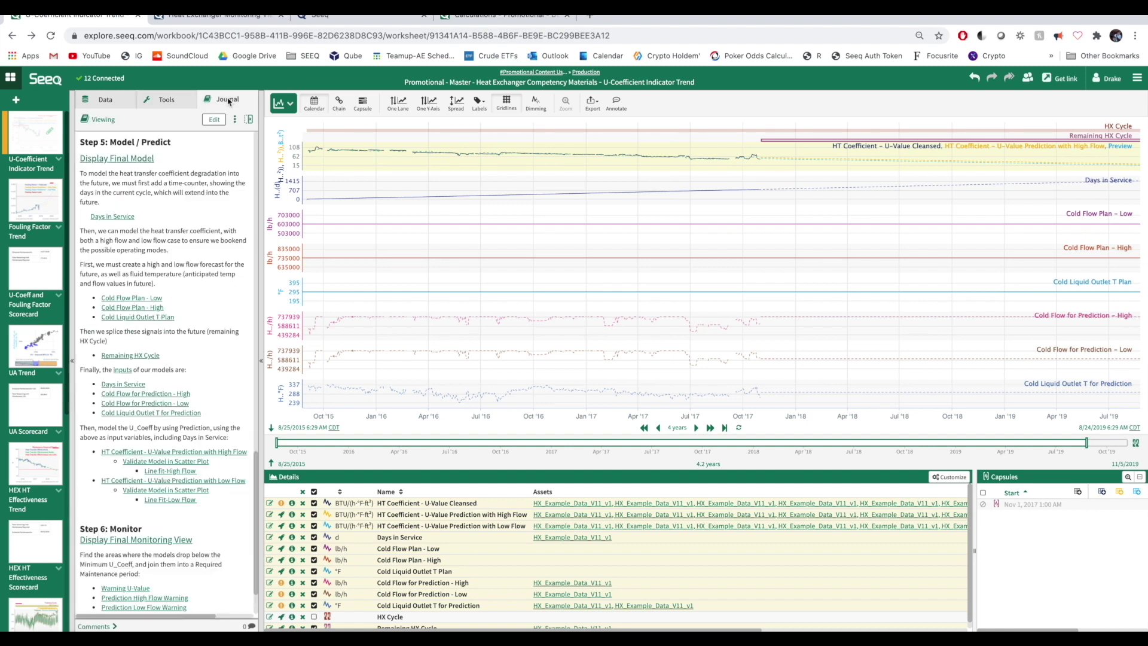
{"action": "scroll", "coordinate": [170, 430], "scroll_direction": "down", "scroll_amount": 2}
{"action": "scroll", "coordinate": [170, 430], "scroll_direction": "down", "scroll_amount": 1}
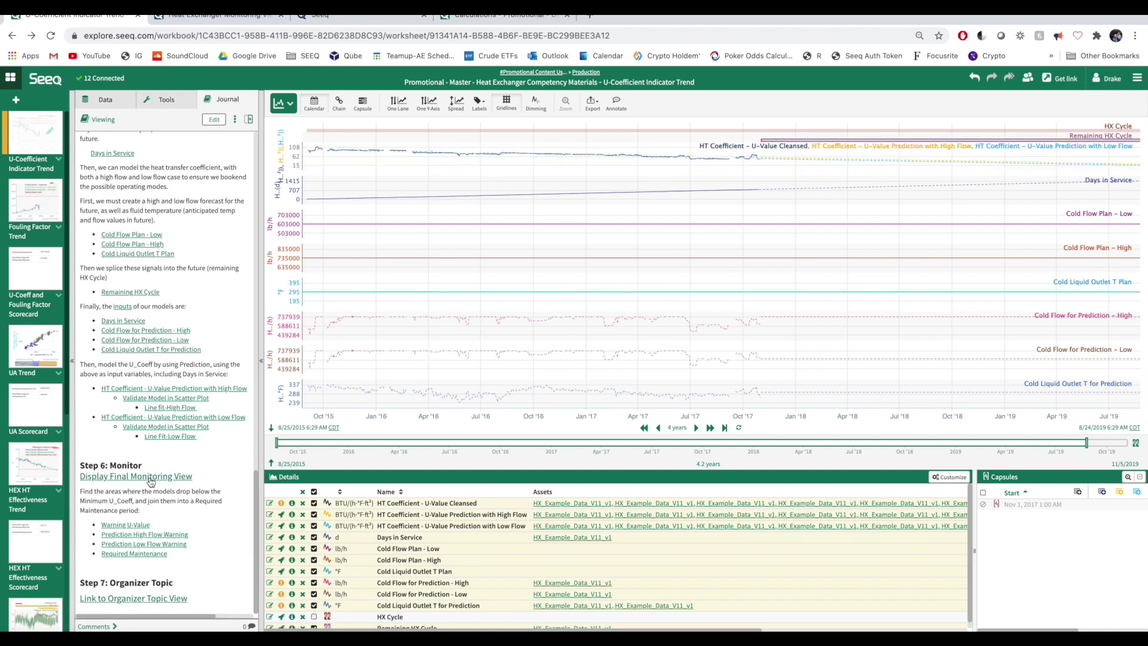
{"action": "left_click", "coordinate": [151, 479]}
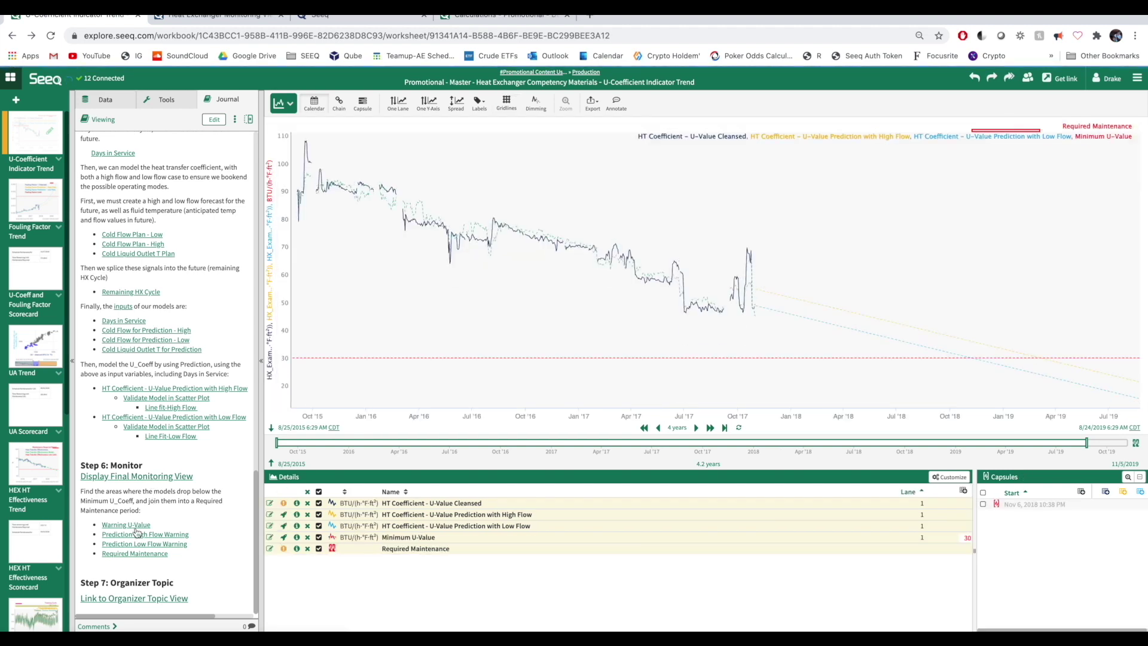
Add the 35 Warning U-Value line and Prediction 1 and 2 Warning conditions, reviewing Prediction 1 Warning.
{"action": "left_click", "coordinate": [138, 526]}
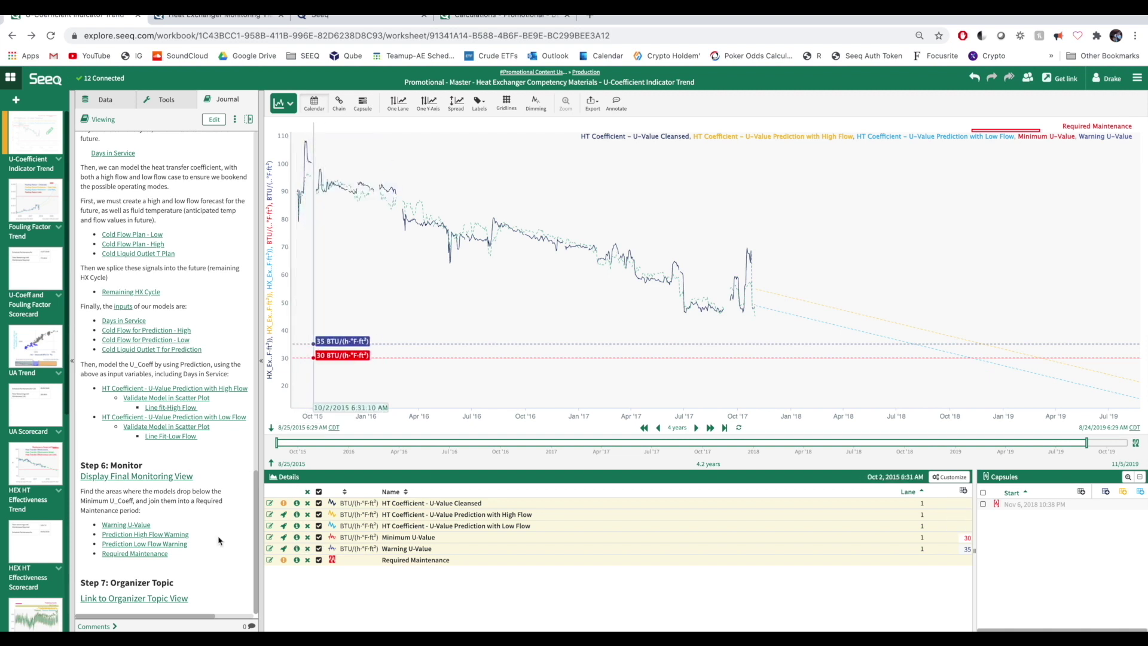
{"action": "left_click", "coordinate": [149, 543]}
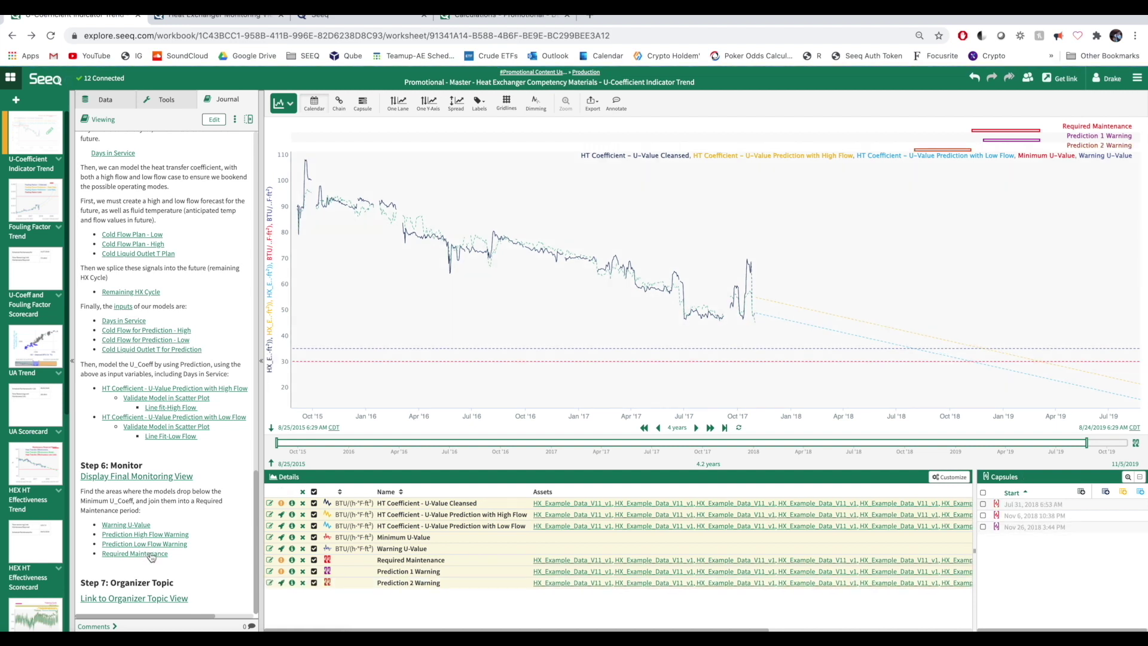
{"action": "left_click", "coordinate": [270, 572]}
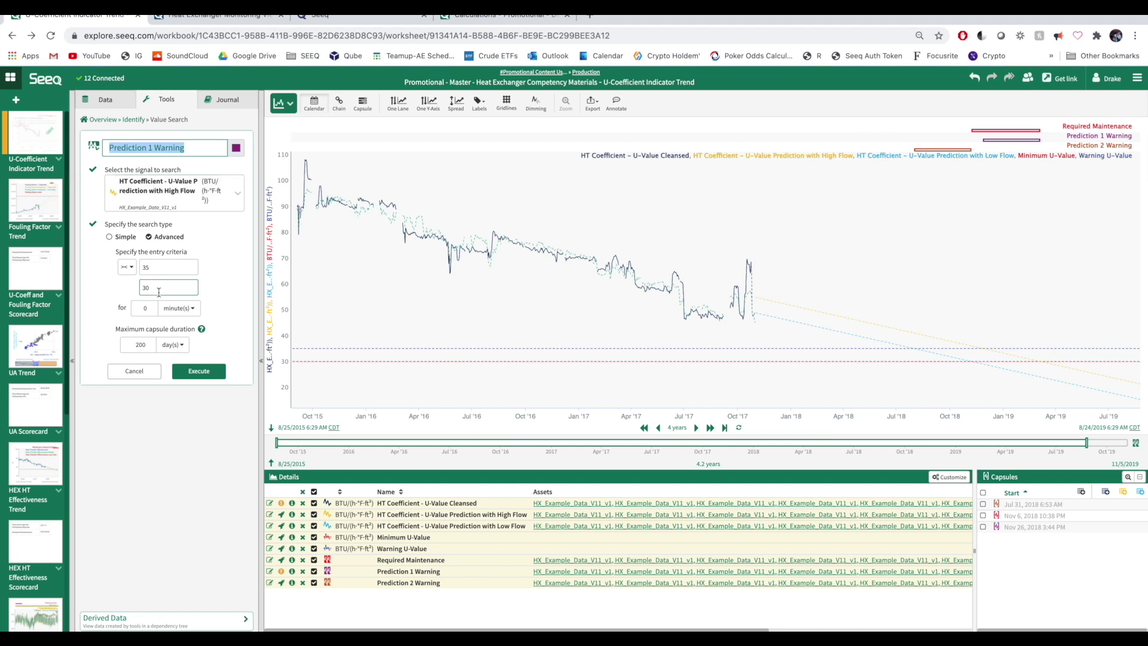
Review the Prediction 2 Warning and Required Maintenance conditions, then switch to the Heat Exchanger Monitoring topic.
{"action": "left_click", "coordinate": [270, 582]}
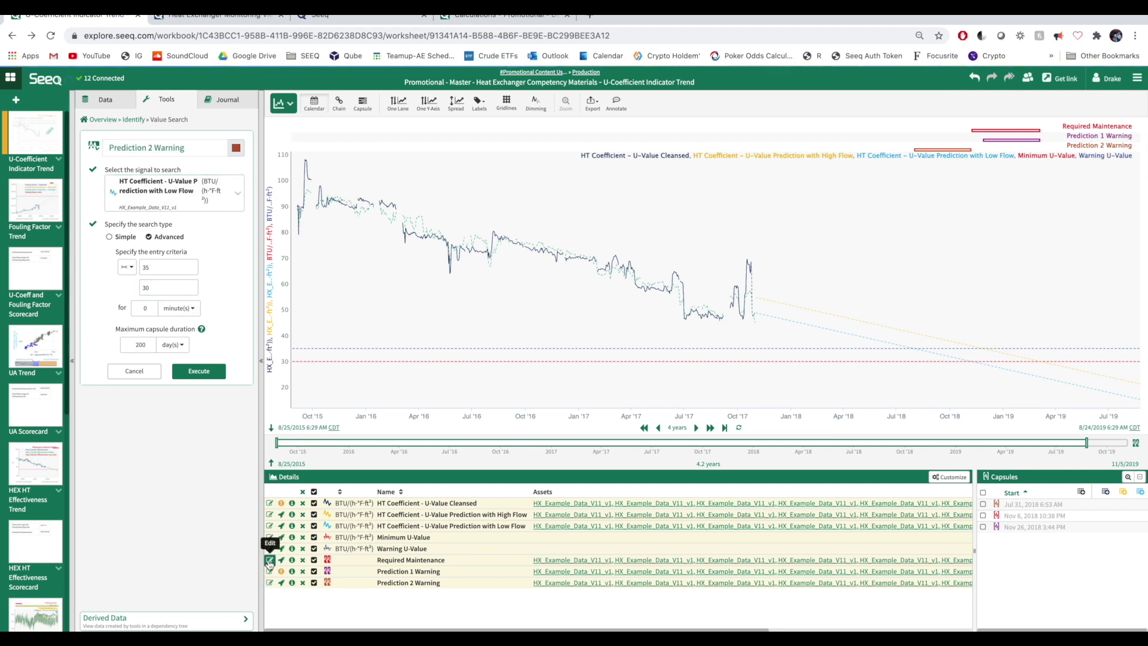
{"action": "left_click", "coordinate": [270, 560]}
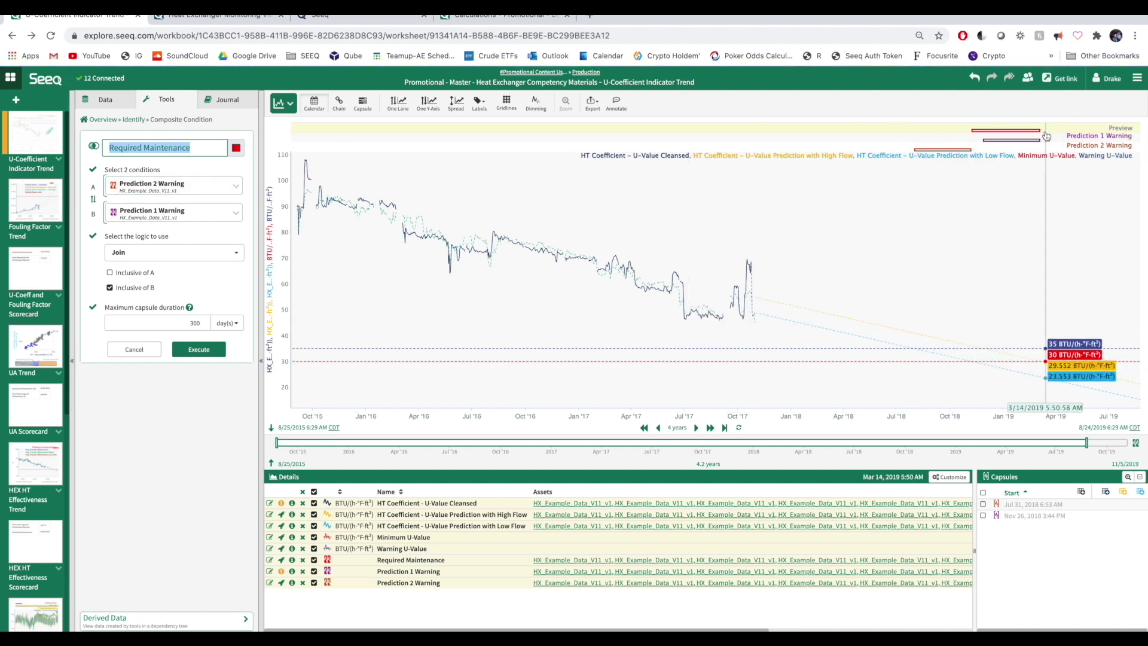
{"action": "key", "text": "ctrl+Tab"}
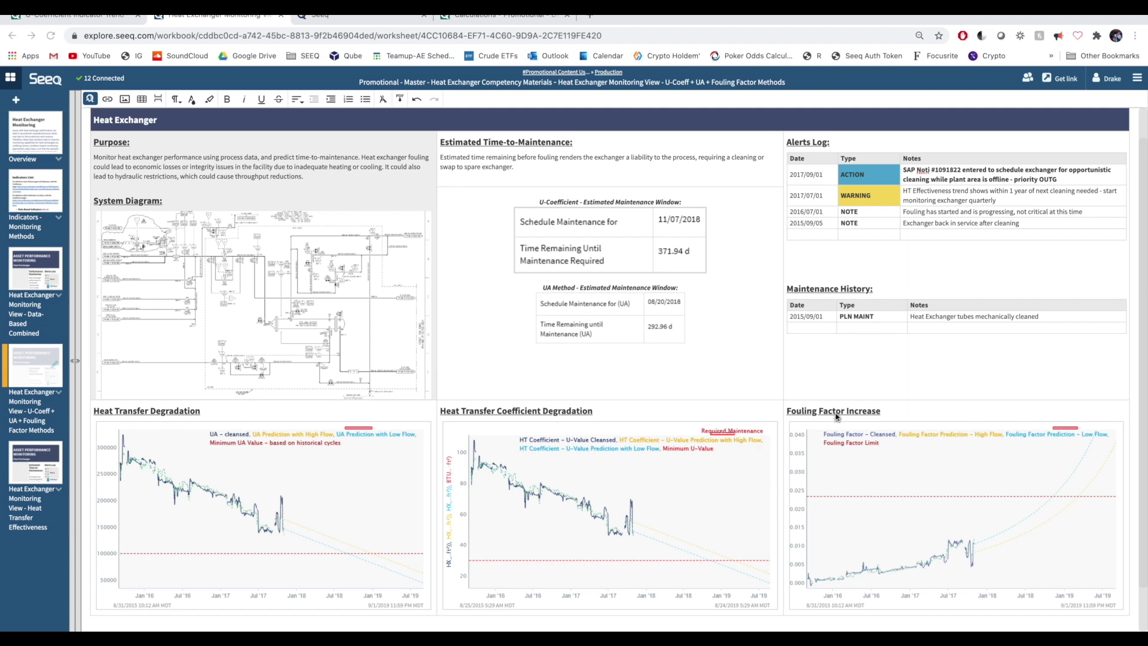
Copy the topic's presentation link and open it in a new browser tab.
{"action": "scroll", "coordinate": [869, 328], "scroll_direction": "up", "scroll_amount": 2}
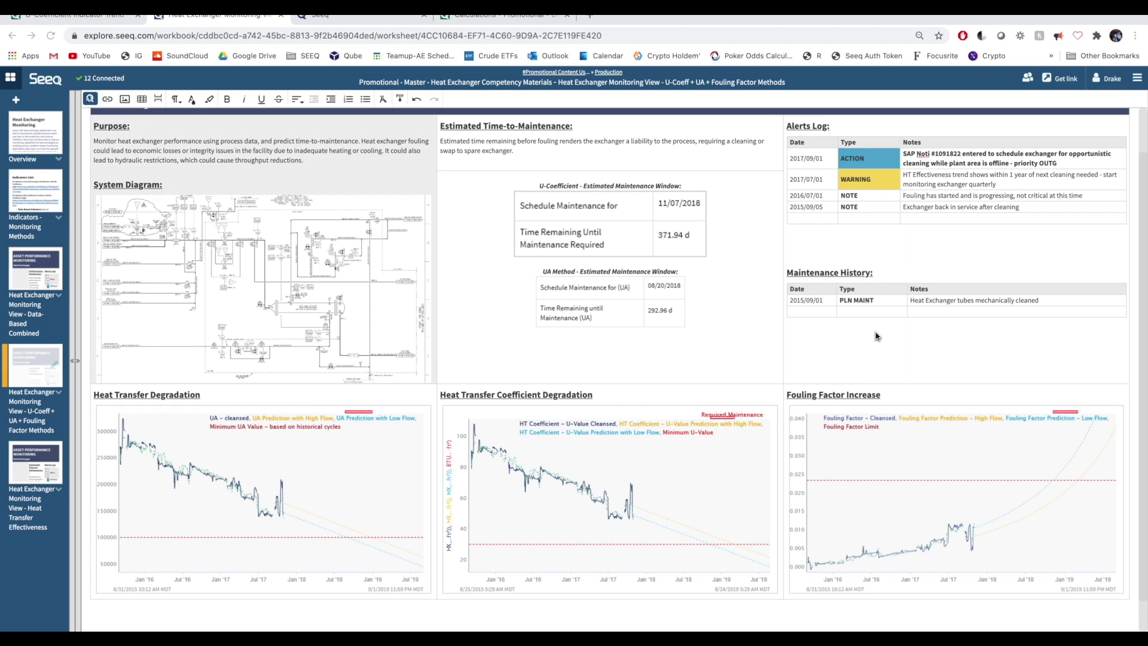
{"action": "left_click", "coordinate": [1055, 83]}
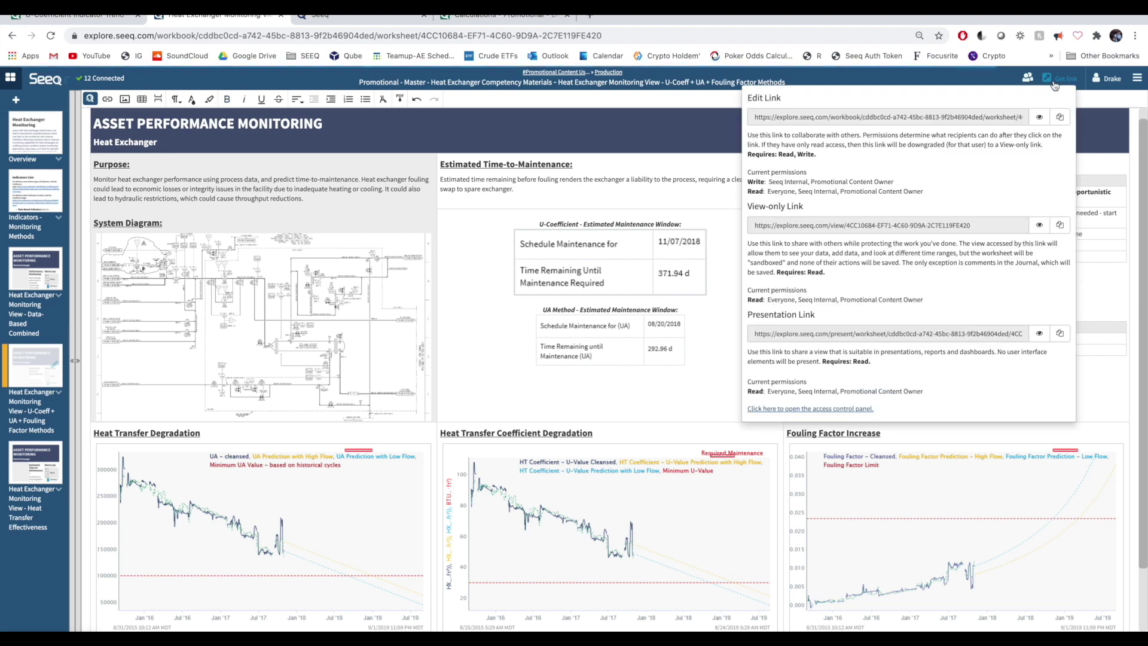
{"action": "left_click", "coordinate": [1059, 332]}
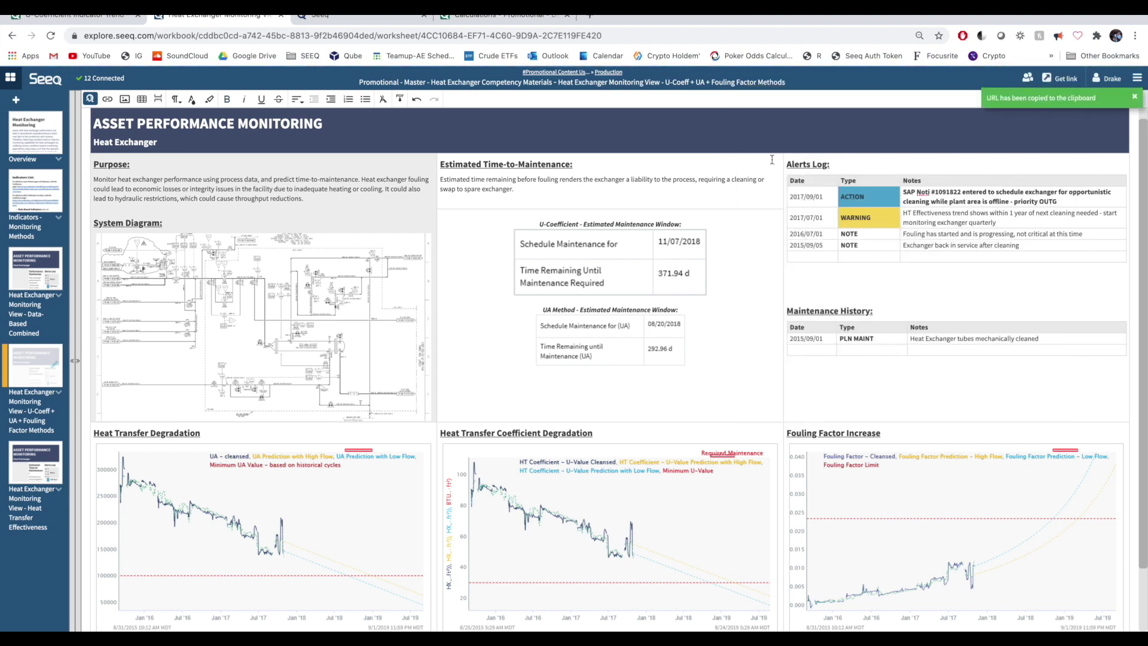
{"action": "left_click", "coordinate": [592, 19]}
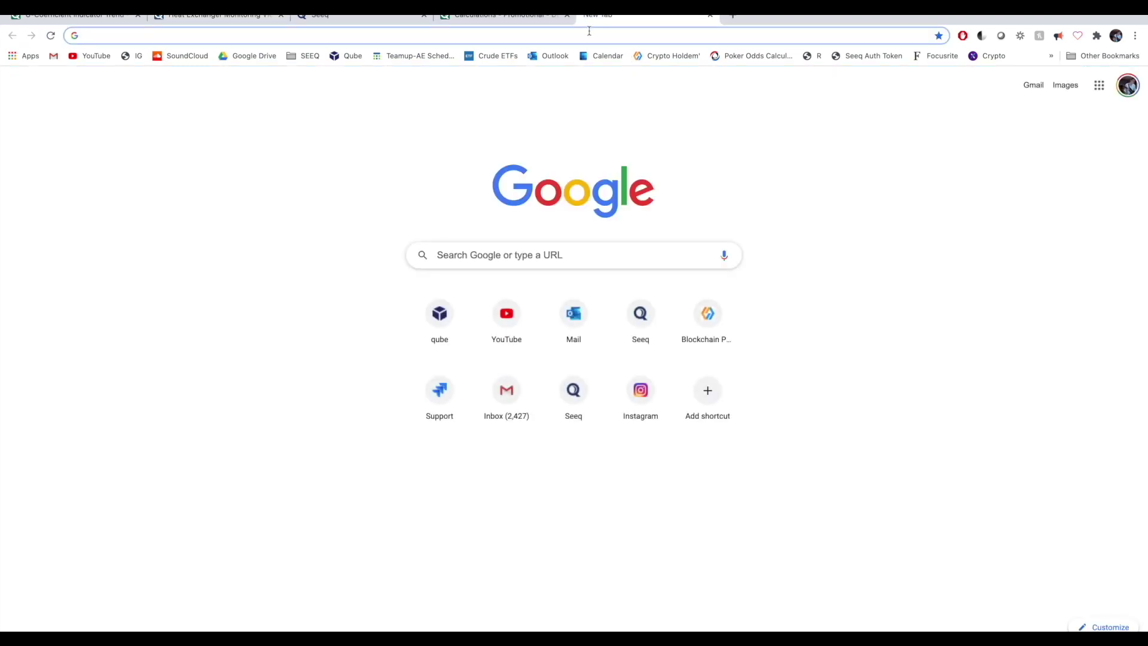